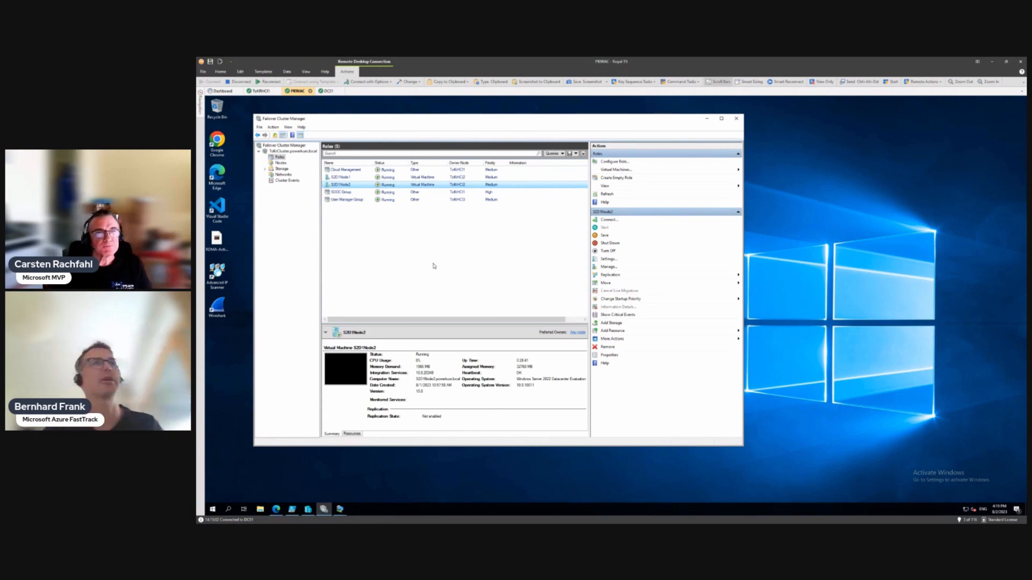
Step: Open the settings of the S2D1Node1 virtual machine and review its memory and processor configuration
left_click(346, 178)
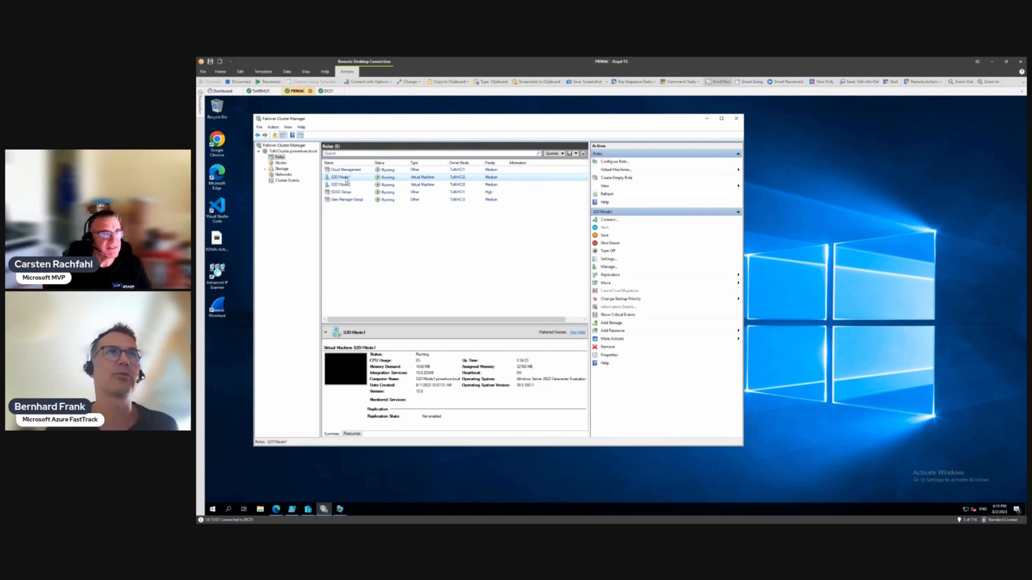
right_click(346, 180)
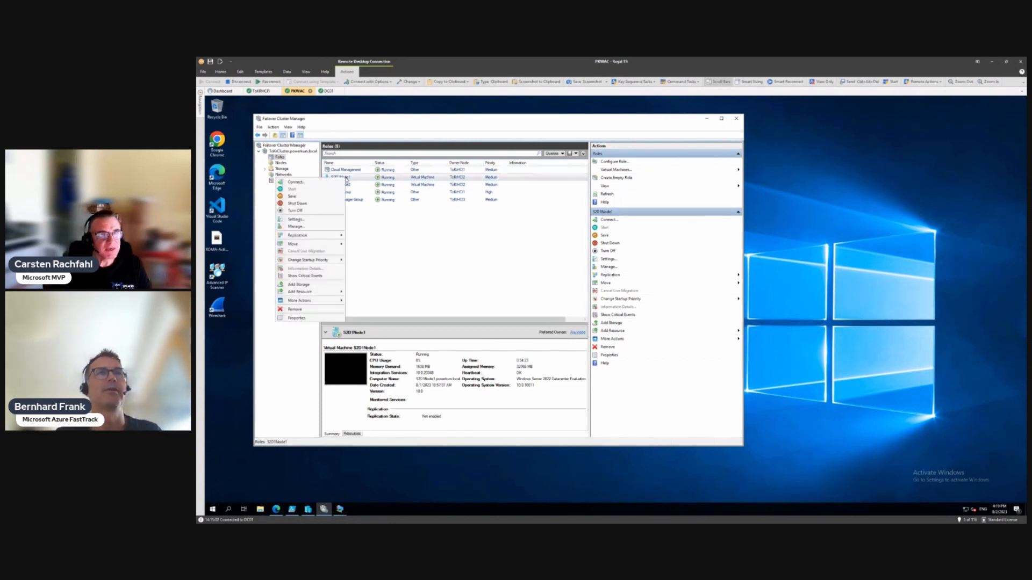
left_click(388, 181)
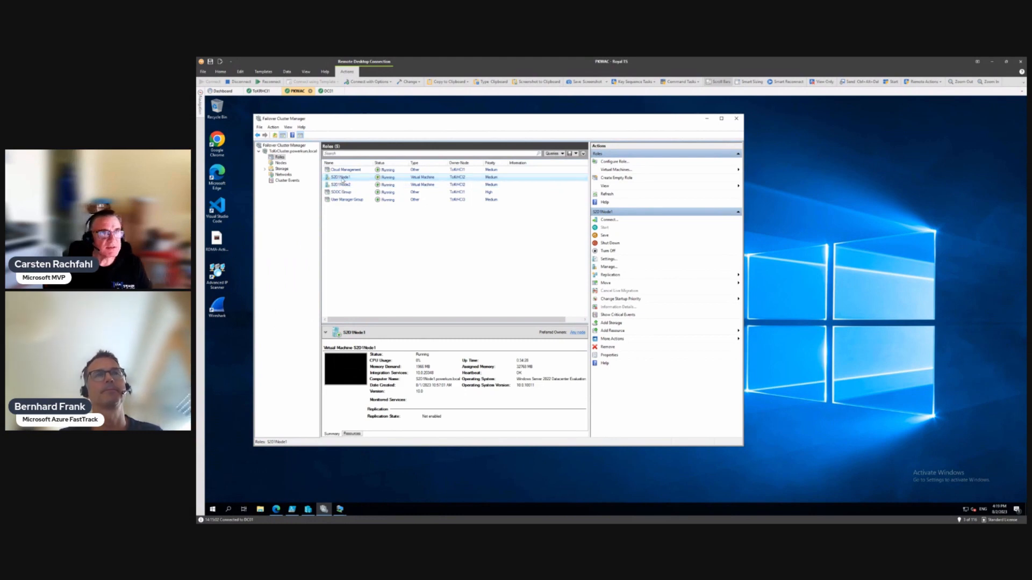
right_click(343, 180)
left_click(300, 224)
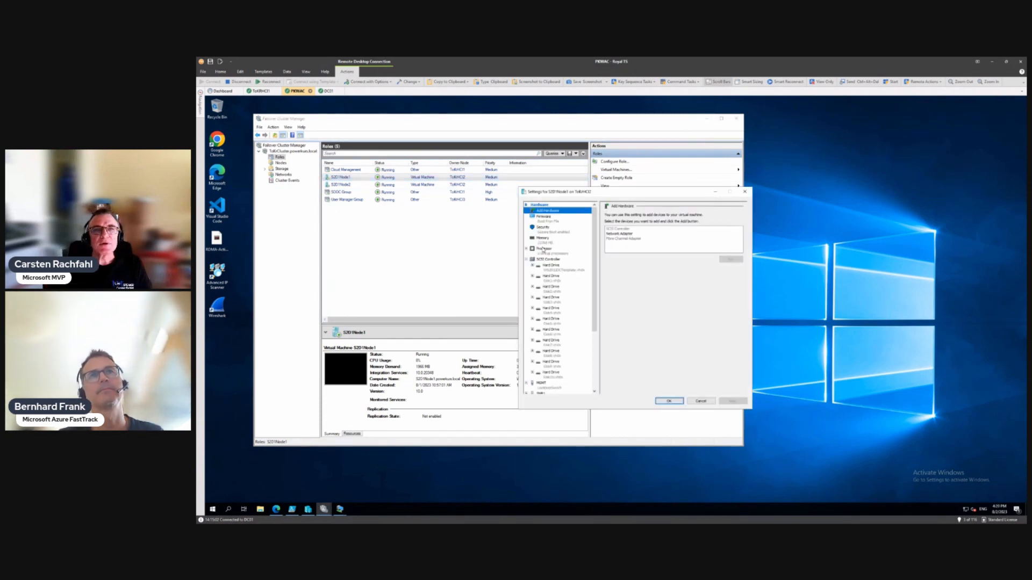
left_click(543, 242)
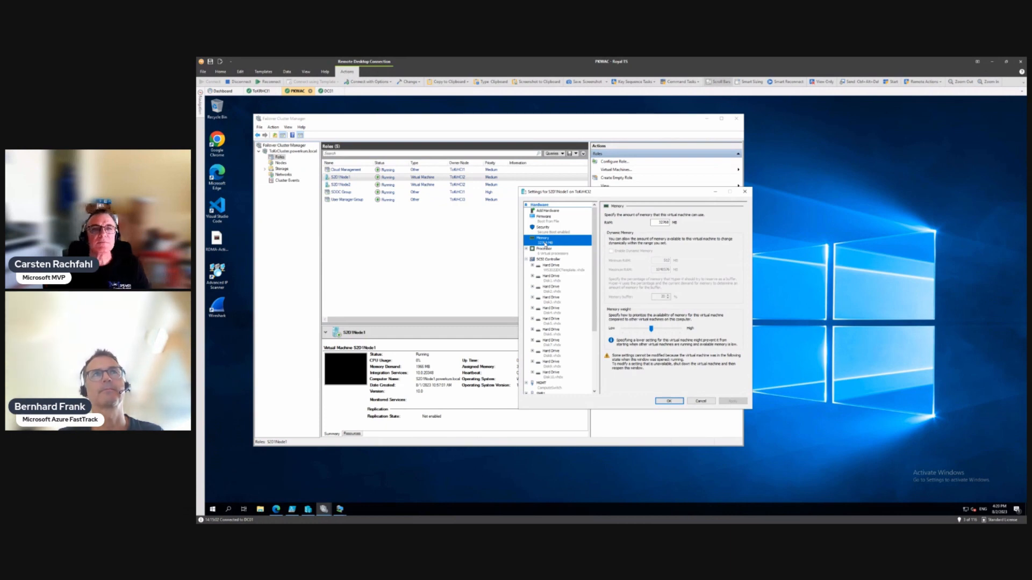
left_click(542, 254)
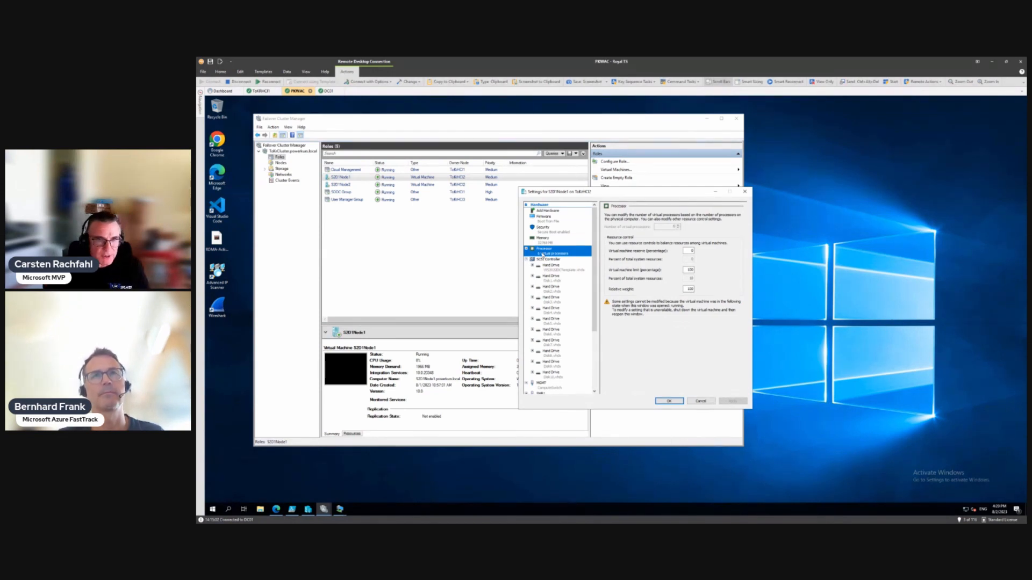
Step: Review the S2D1Node1 virtual machine's hard drives and network adapters, and close its settings without changes
left_click(555, 271)
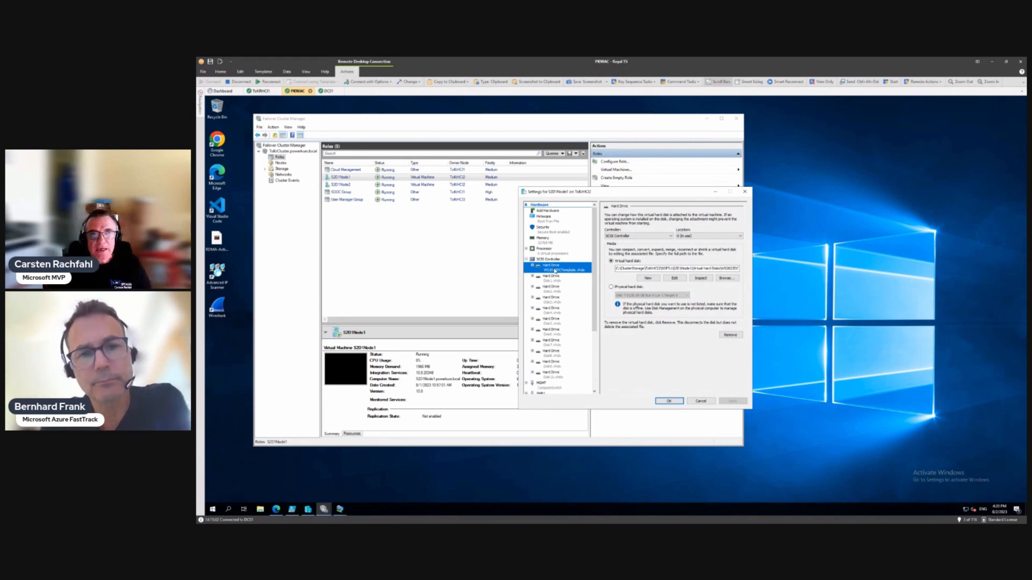
left_click(551, 278)
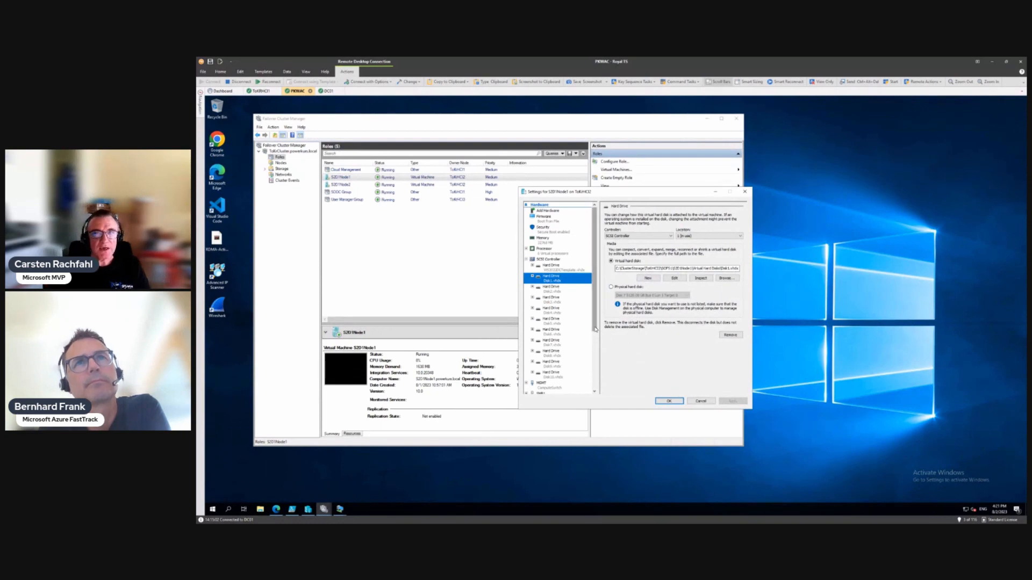
left_click_drag(595, 328, 596, 408)
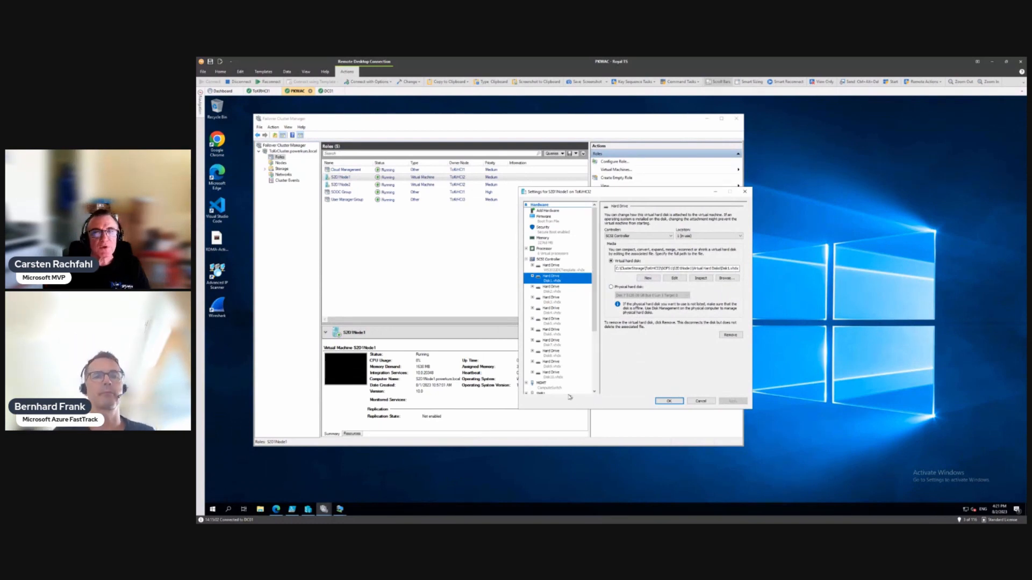
scroll(596, 363, "down", 1)
scroll(596, 363, "down", 1)
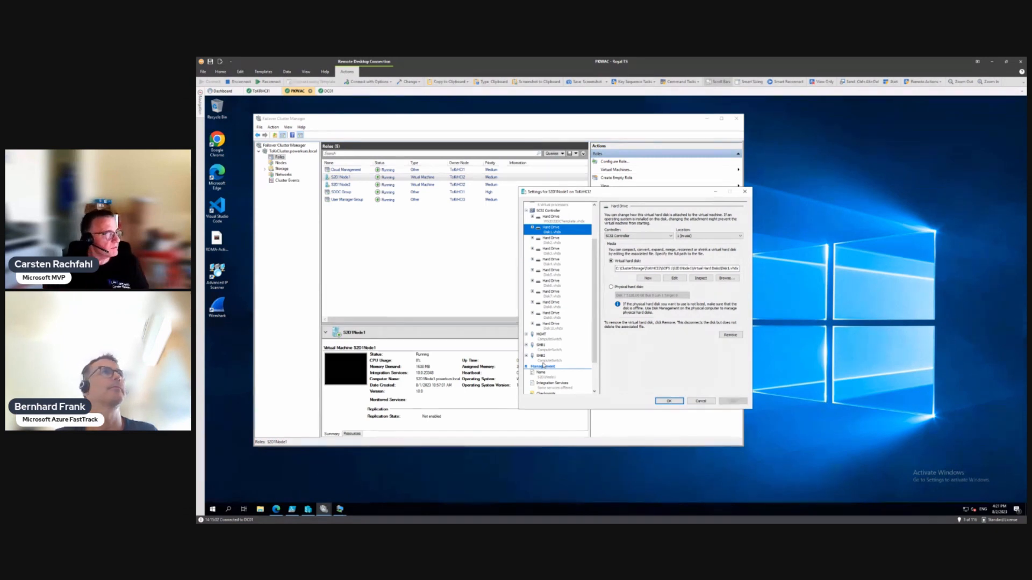
left_click(744, 191)
Step: Select the S2D1Node2 role and bring up the console windows of both S2D1Node1 and S2D1Node2
left_click(344, 185, "ctrl")
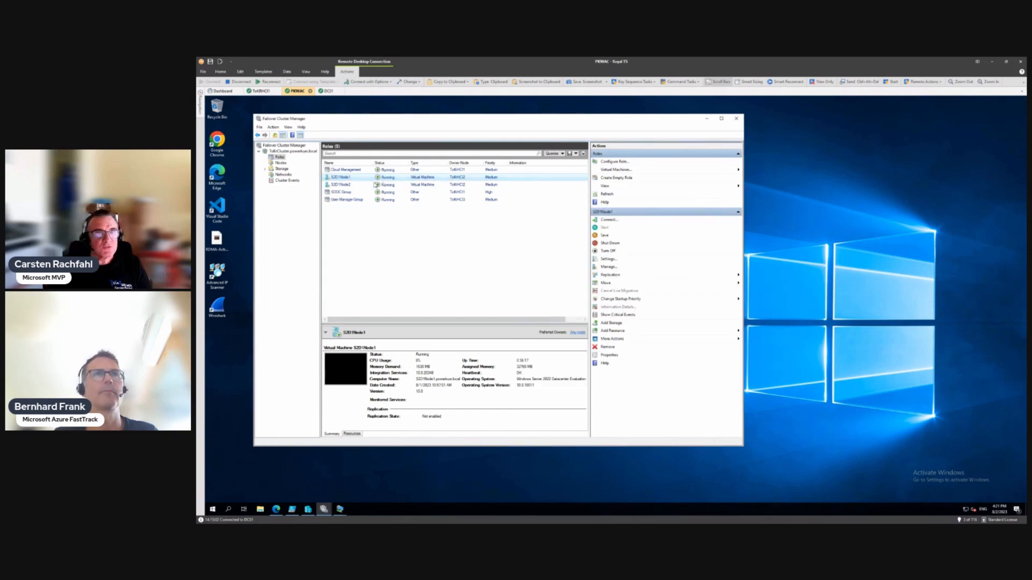
left_click(344, 185)
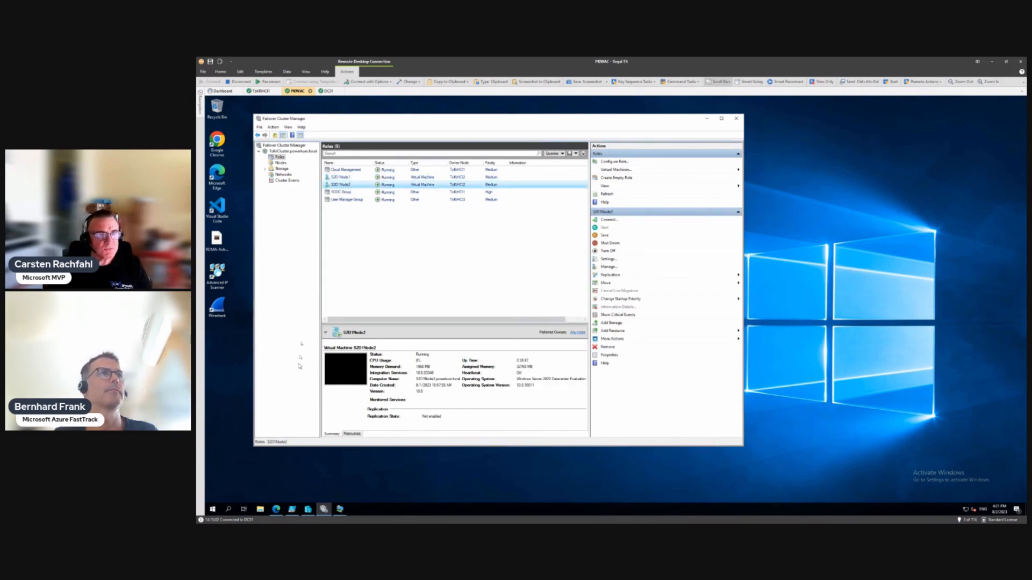
mouse_move(337, 510)
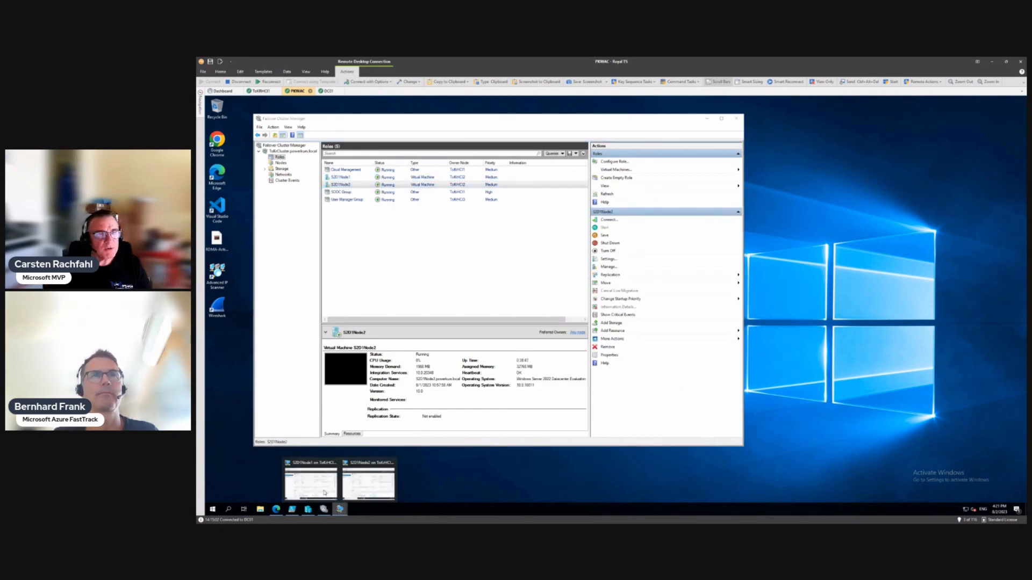
left_click(326, 492)
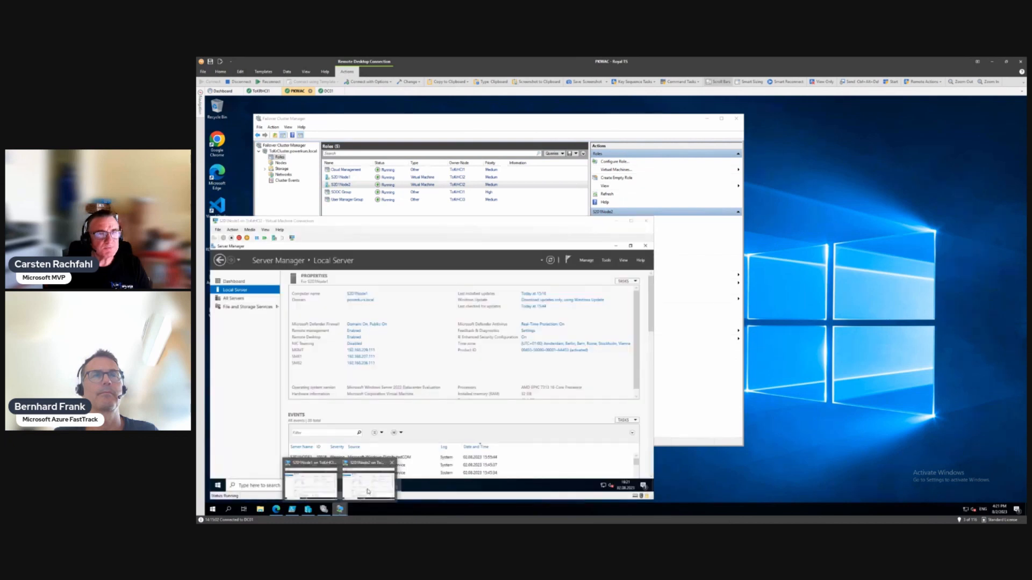
left_click(368, 479)
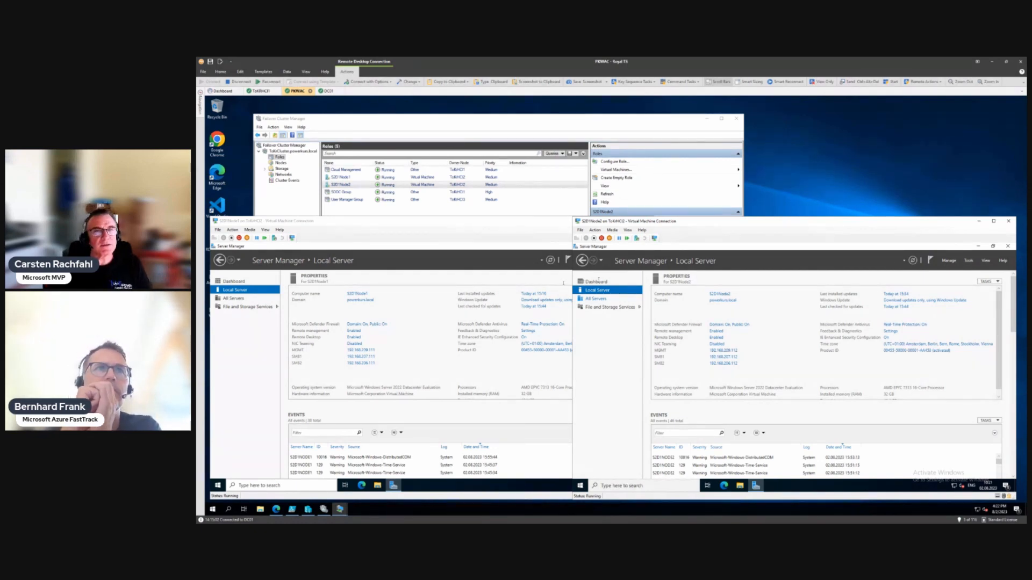
Step: Start the Add Roles and Features wizard on S2D1Node1 and proceed to its server roles, keeping role-based installation and the local server
left_click(523, 230)
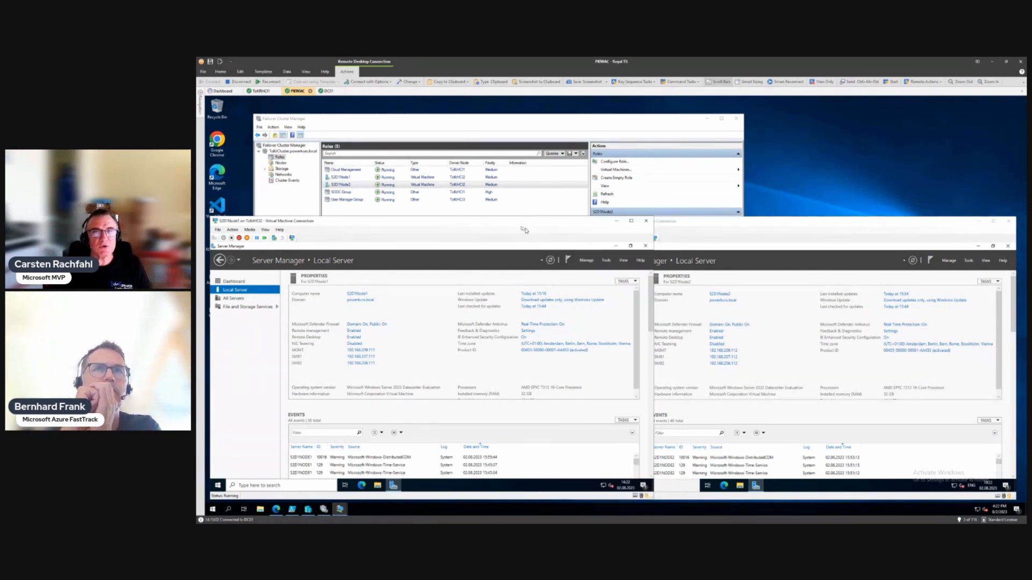
left_click(587, 260)
left_click(600, 271)
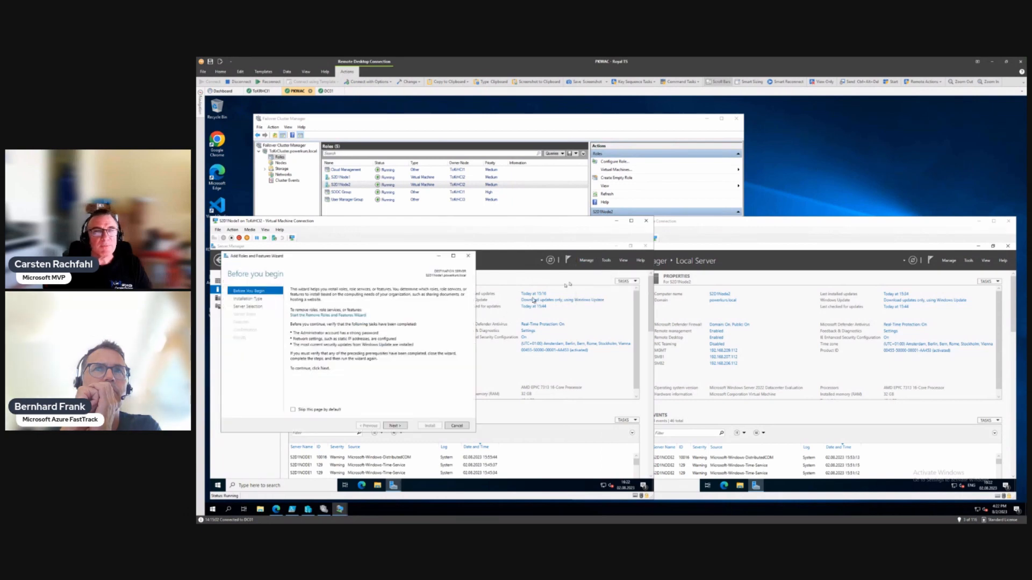
left_click(392, 425)
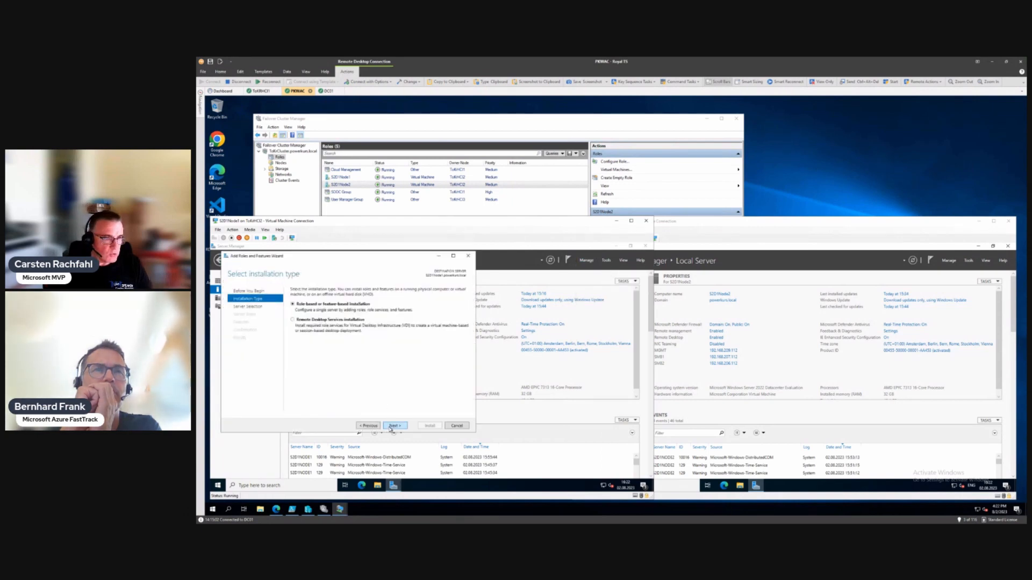
left_click(390, 427)
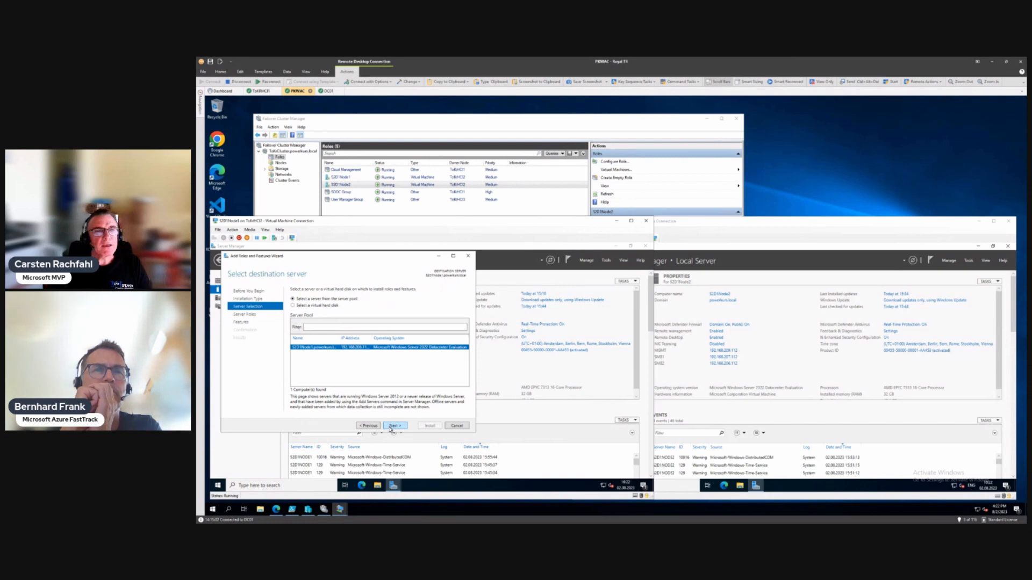
left_click(391, 426)
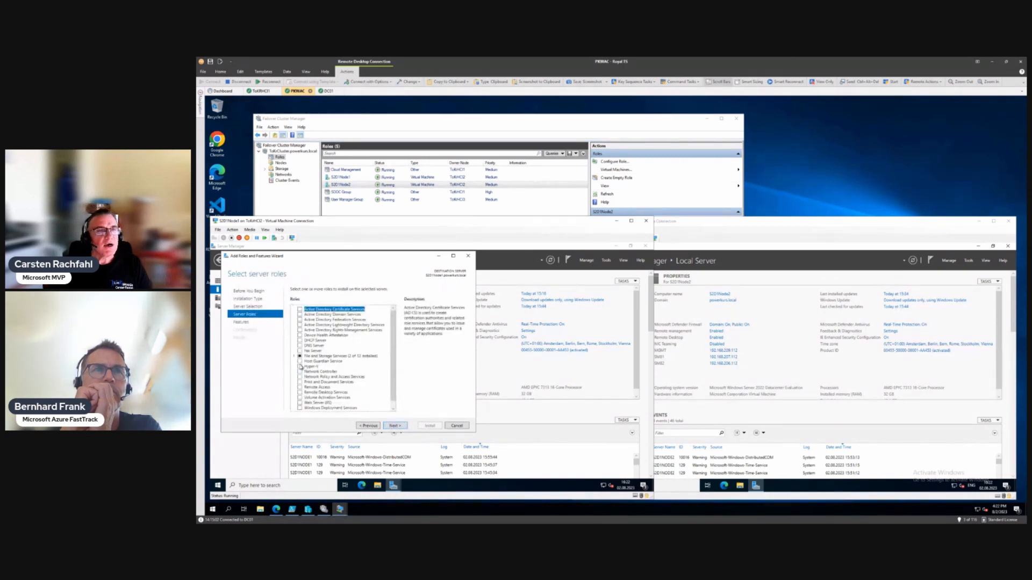
Step: Examine the File and iSCSI Services role entries and the features list, and cancel the wizard without installing anything
left_click(294, 356)
left_click(300, 361)
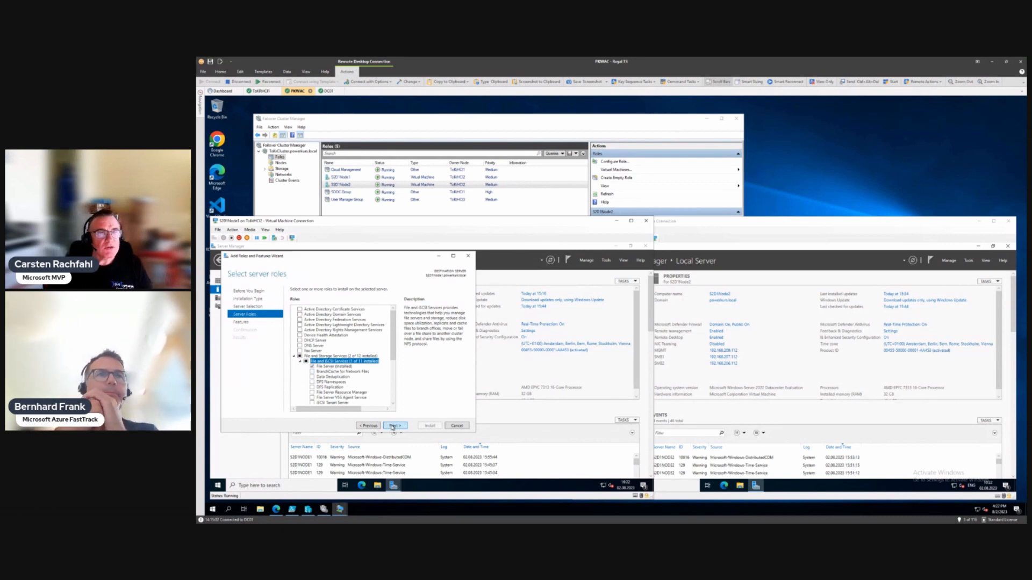
left_click(394, 426)
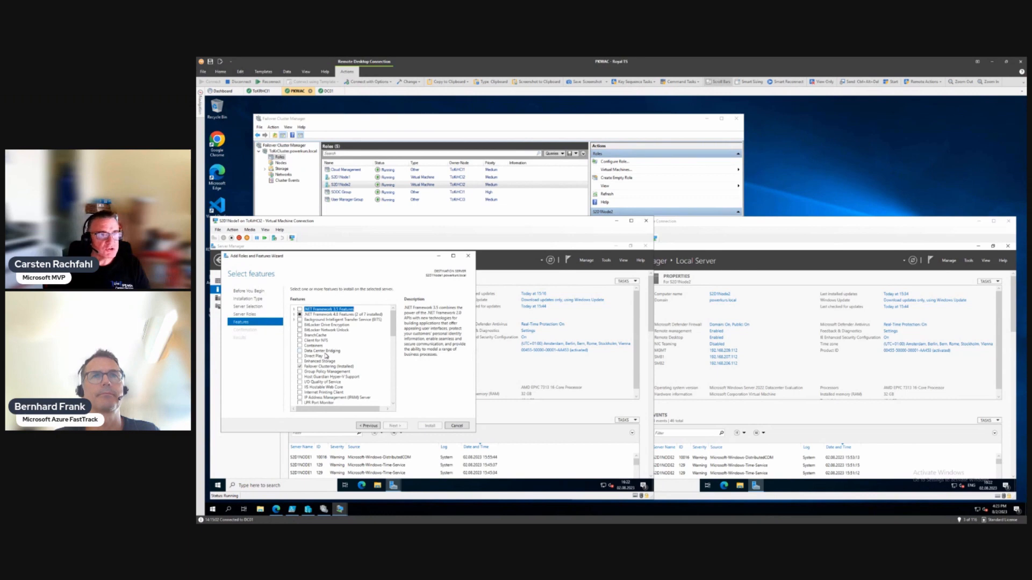
left_click(457, 425)
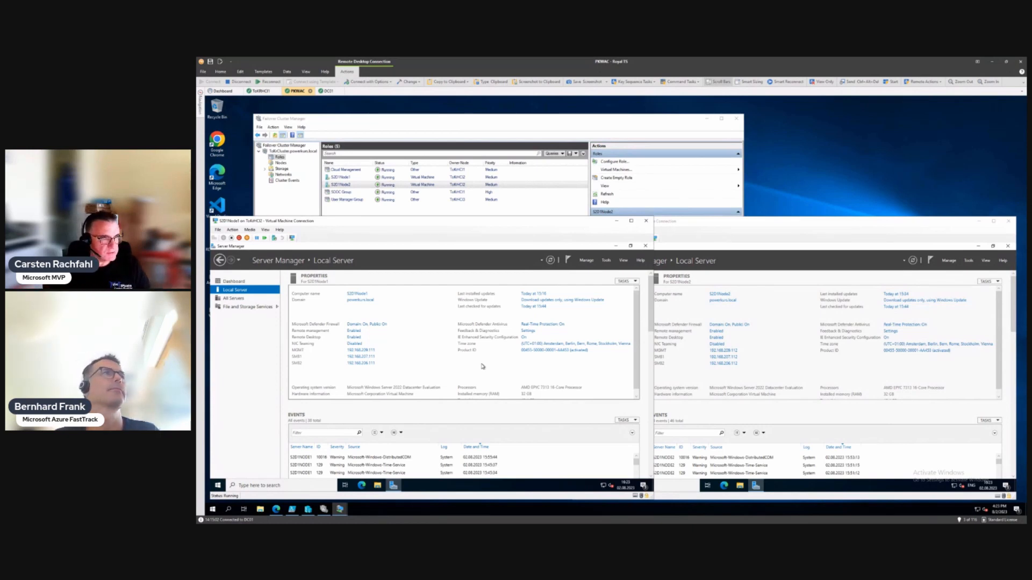
Step: Open Failover Cluster Manager inside the S2D1Node1 virtual machine and dismiss the Windows Admin Center notice
left_click(213, 510)
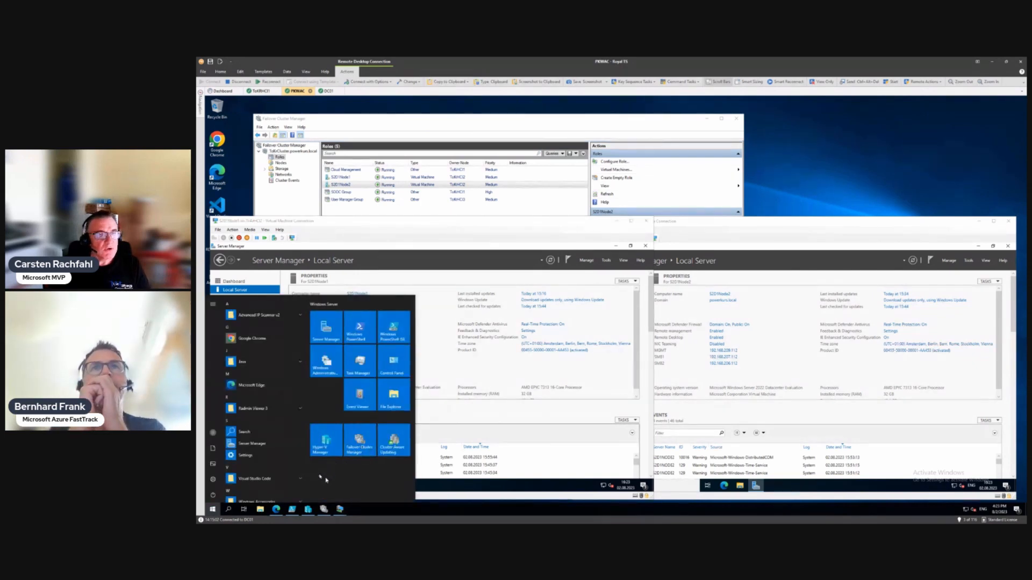
left_click(519, 407)
left_click(217, 489)
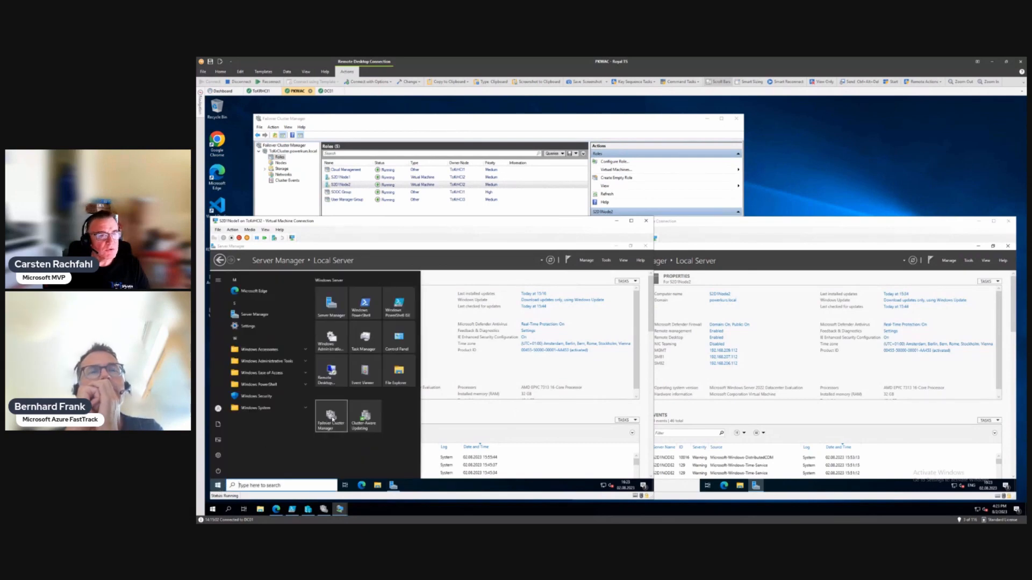
left_click(332, 418)
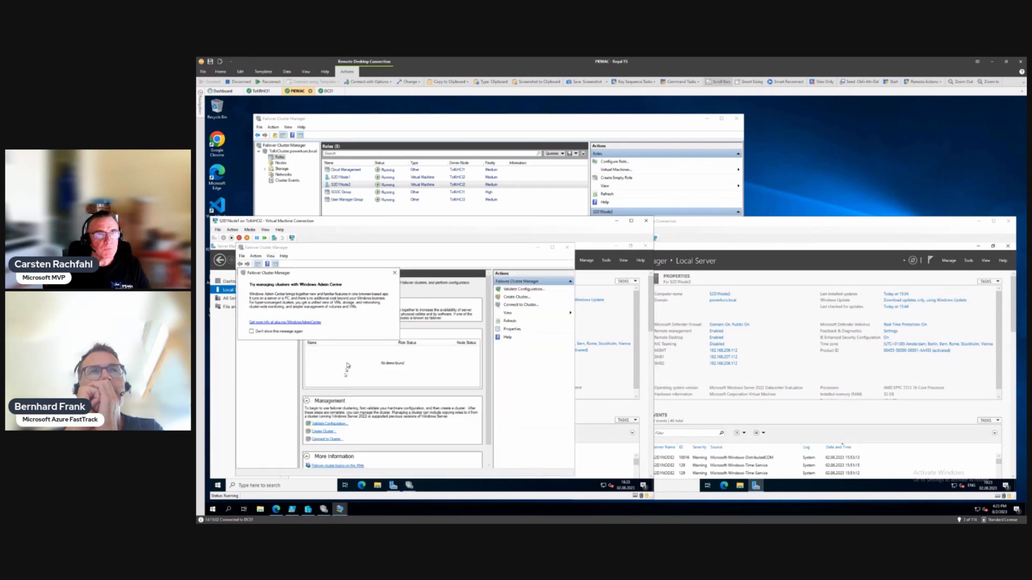
left_click(394, 272)
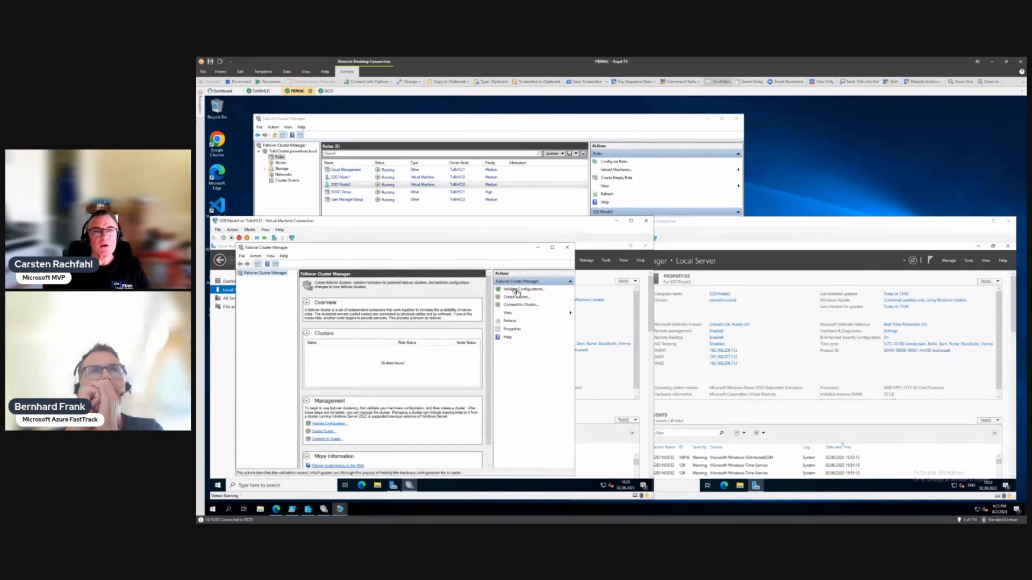
Step: Start the cluster configuration validation wizard and add S2D1Node1 and S2D1Node2 as the servers to validate
left_click(521, 290)
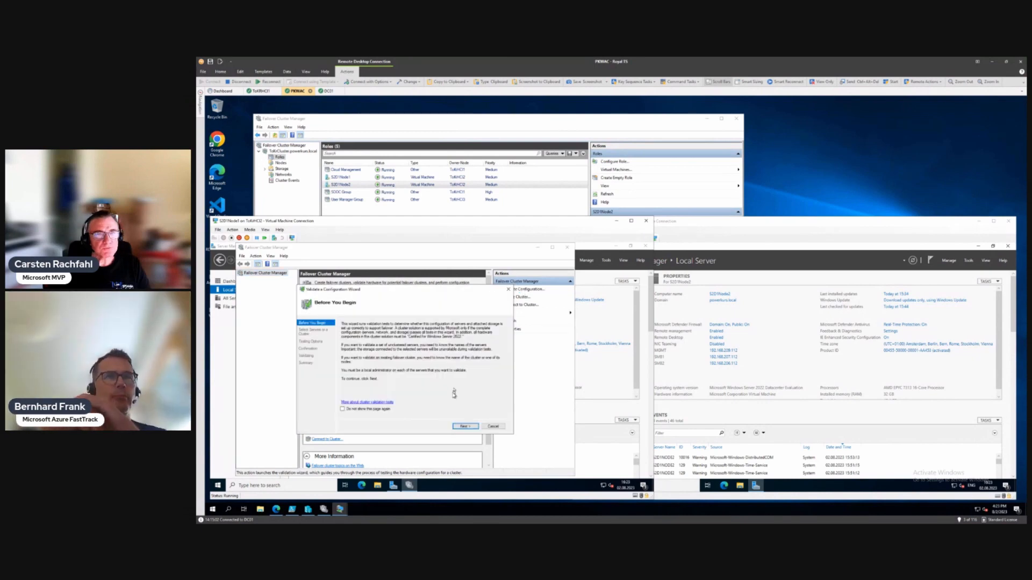
left_click(459, 426)
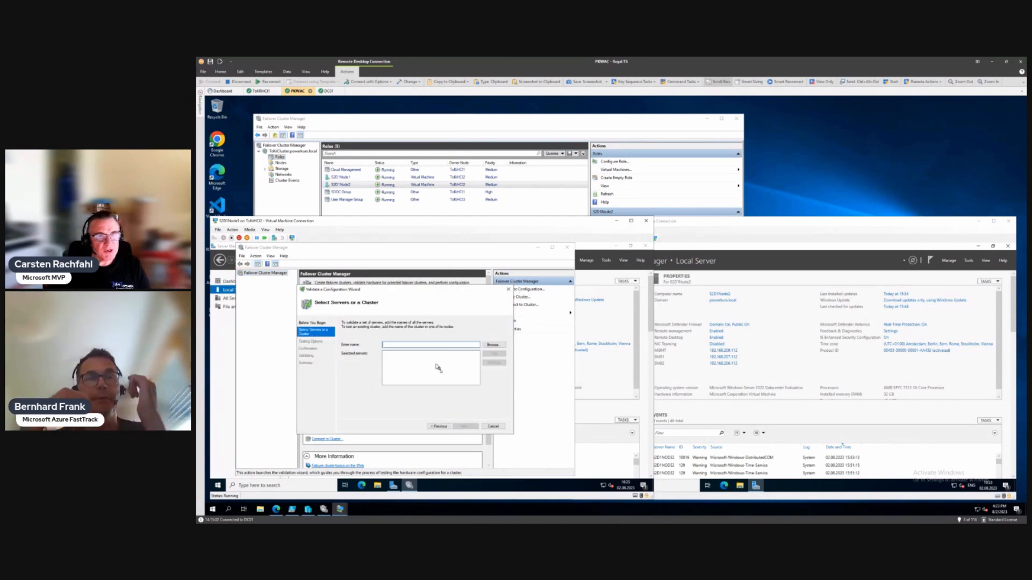
type("S2D")
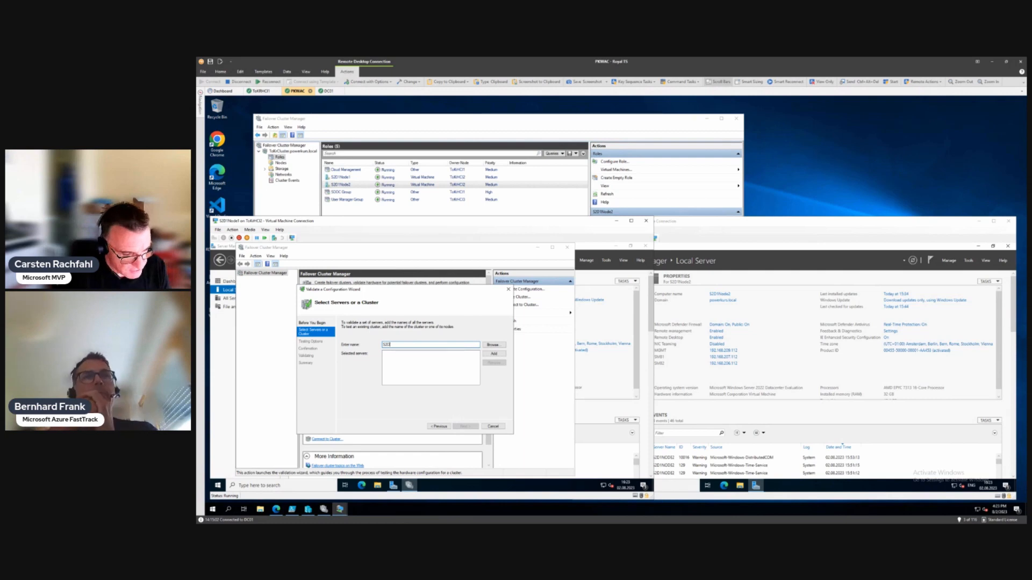
type("1Node")
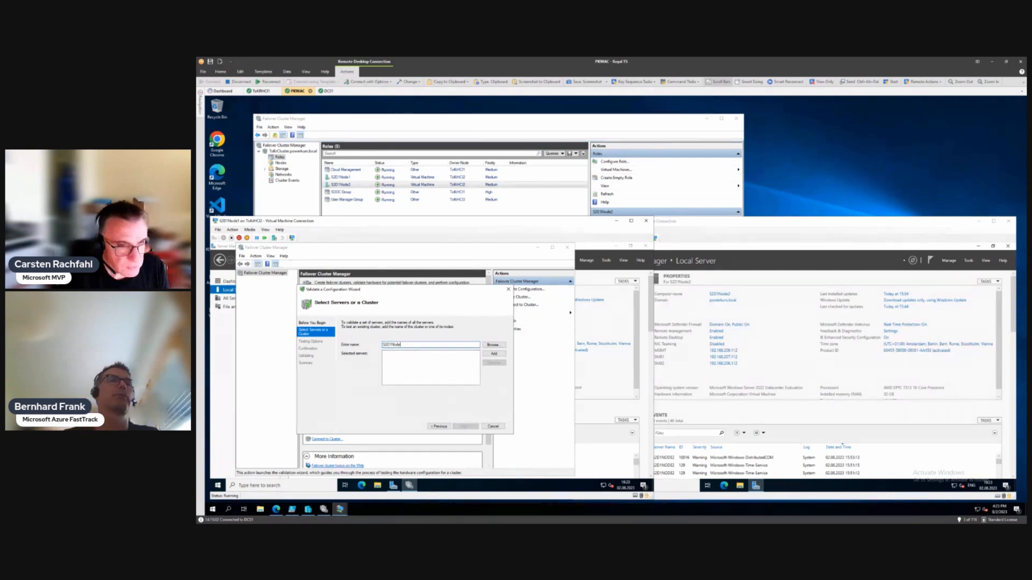
type("1")
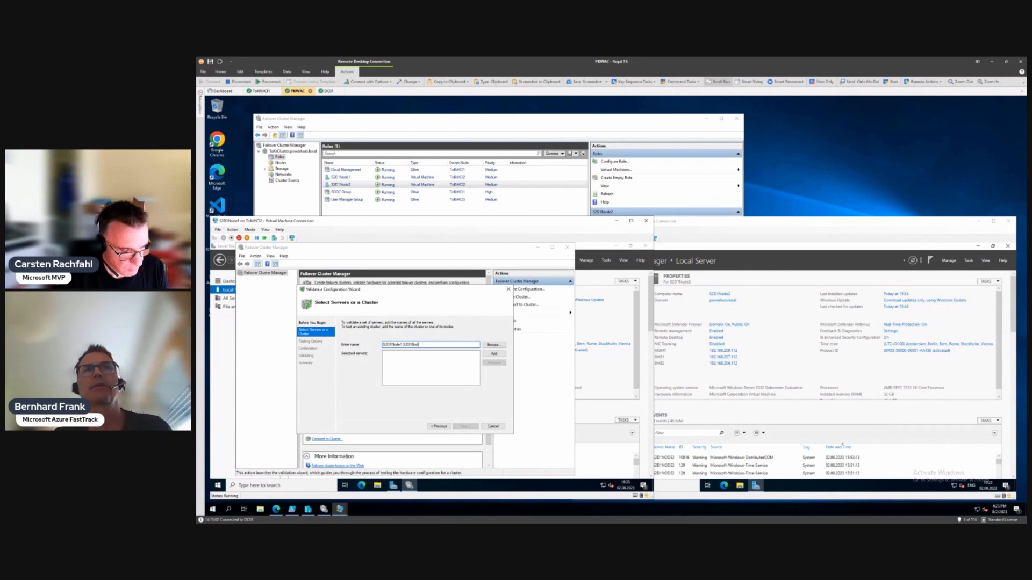
type(",S2D1Nod")
key("Return")
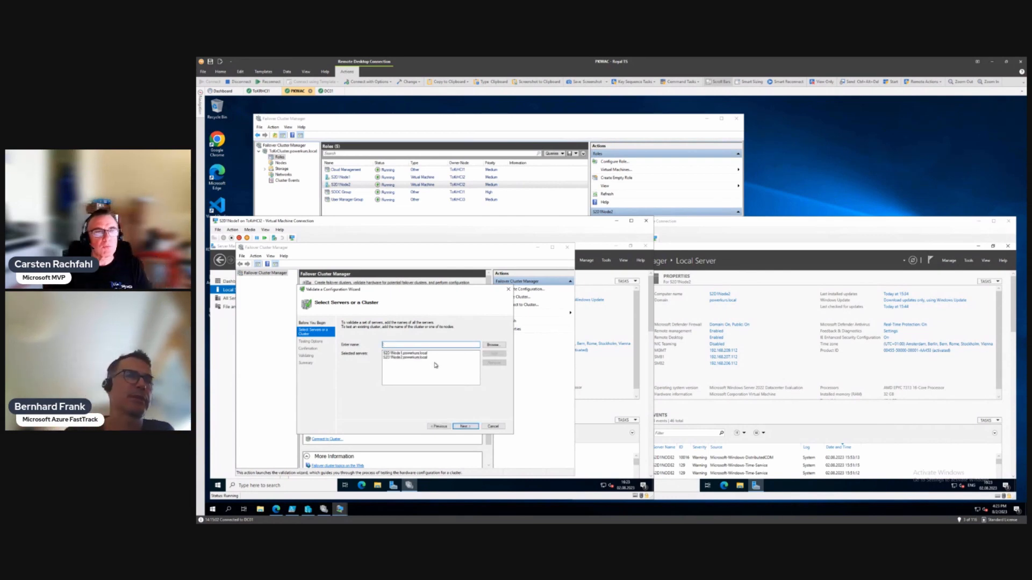
Step: Run the validation with selected tests only: Inventory, Network, Storage Spaces Direct and System Configuration, leaving out Storage
left_click(465, 426)
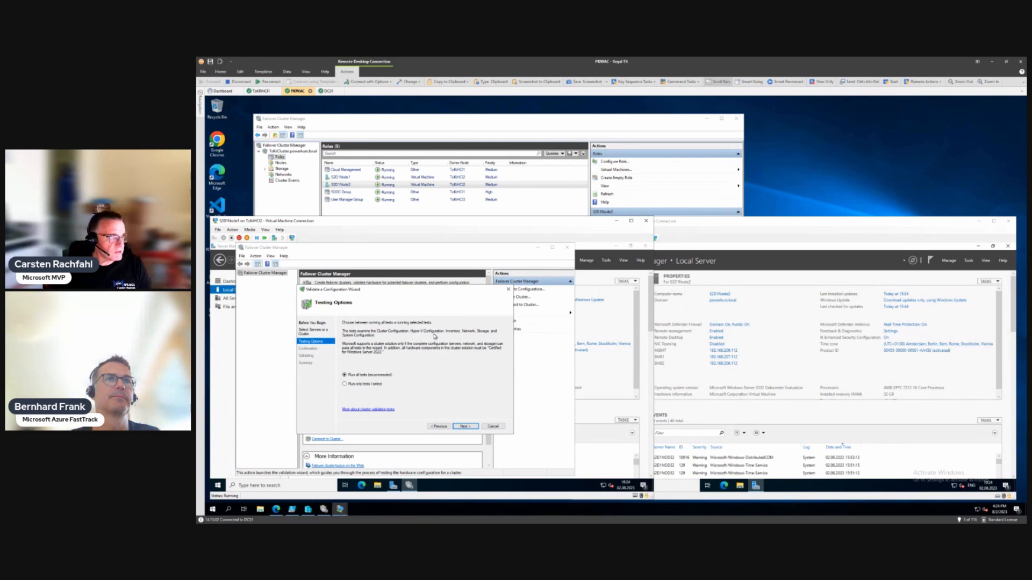
left_click(344, 384)
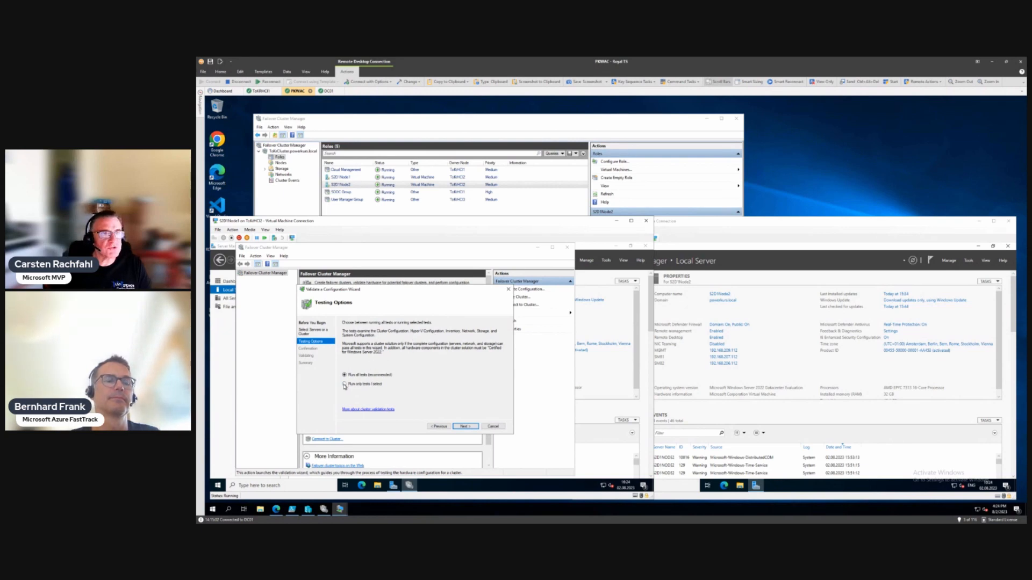
left_click(461, 427)
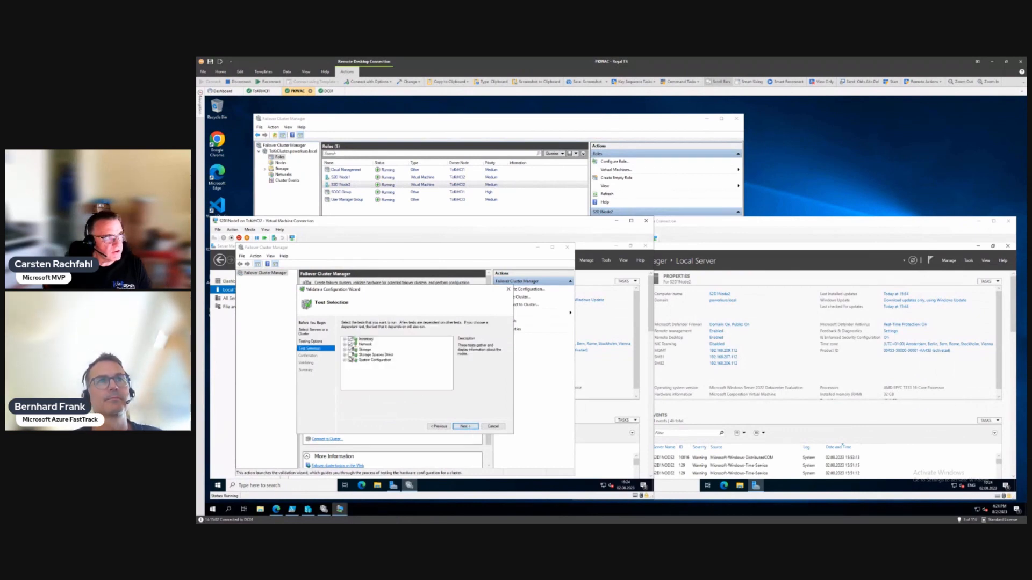
left_click(350, 356)
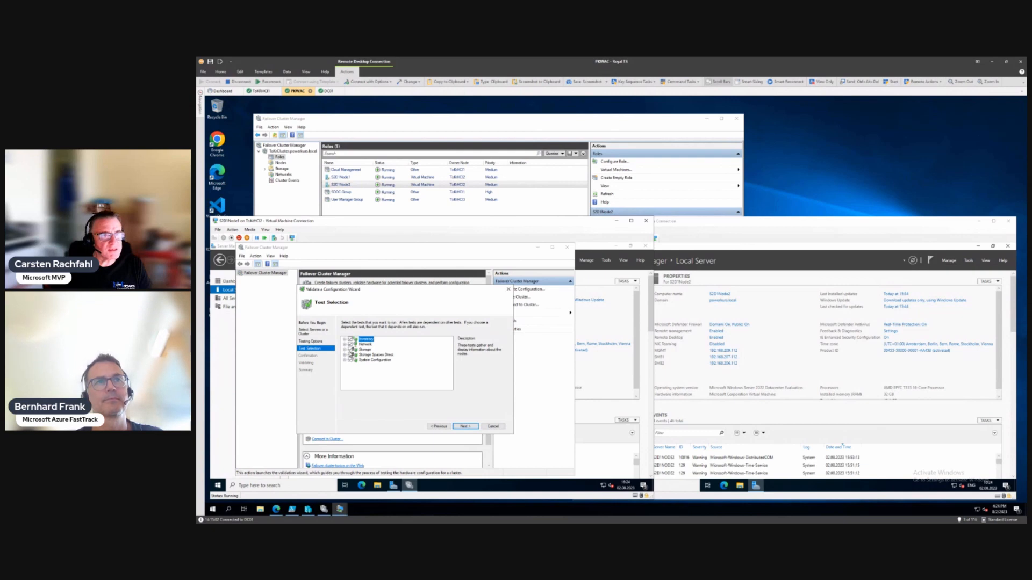
left_click(464, 428)
left_click(464, 427)
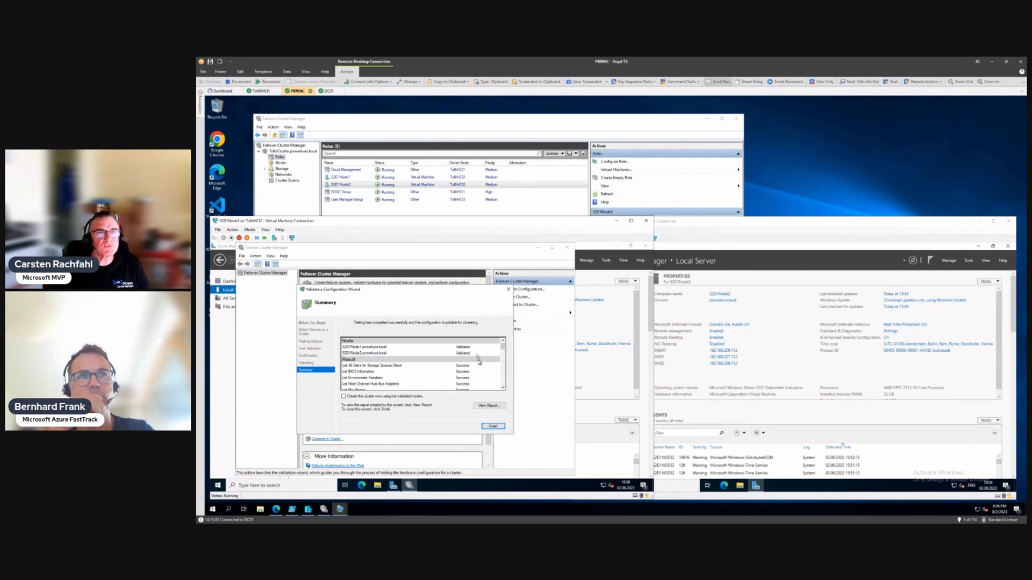
Step: Open the validation report, allow its blocked content, review the results by category, and close the report
left_click(487, 406)
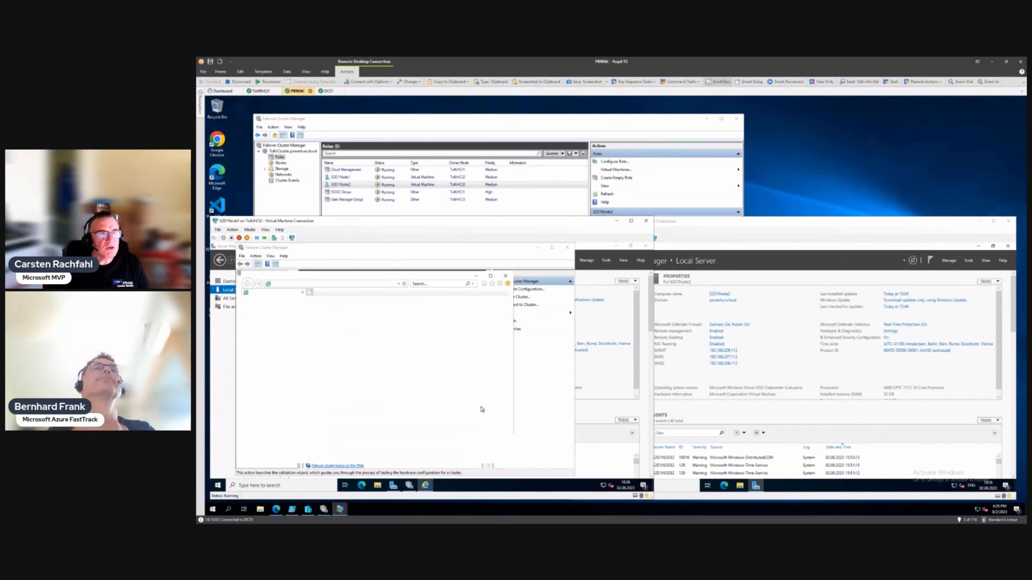
left_click(427, 457)
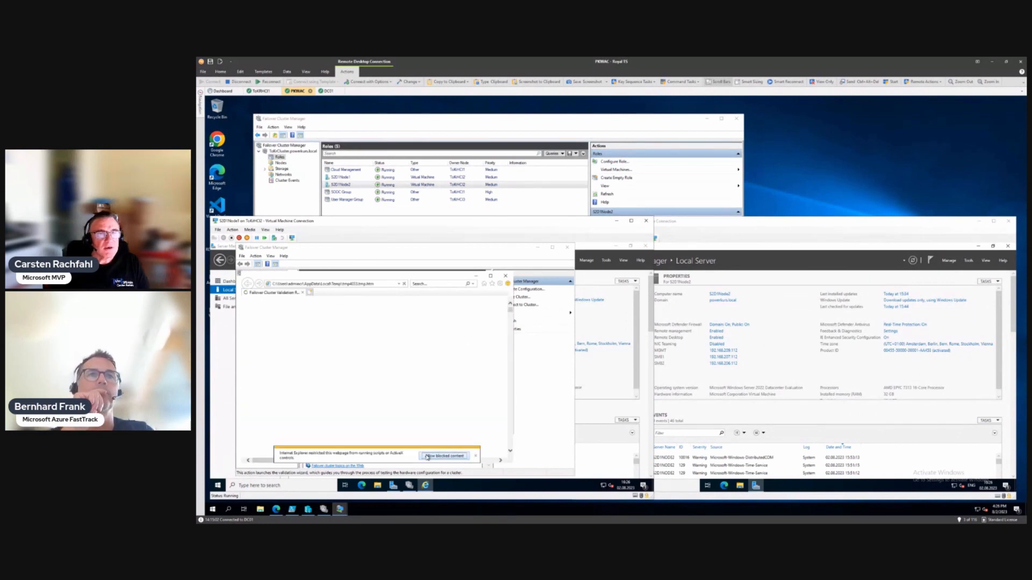
scroll(349, 347, "down", 1)
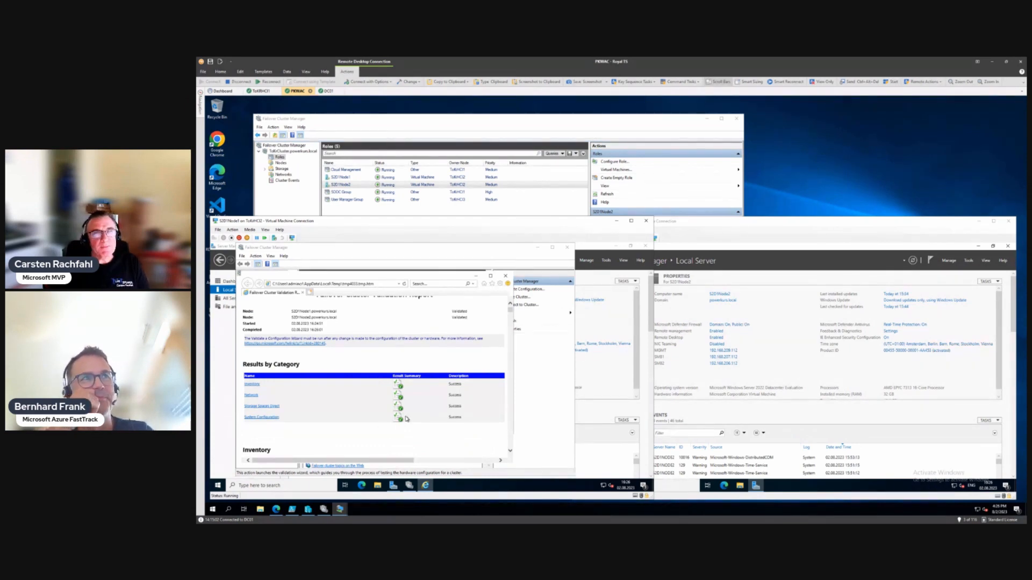
left_click(505, 276)
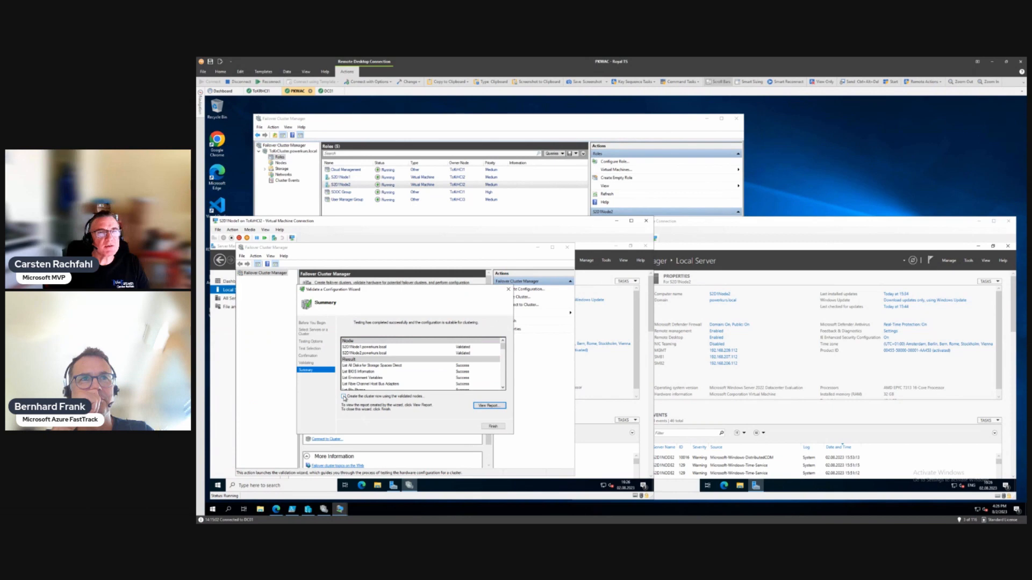
Step: Finish the validation with the option to create the cluster from the validated nodes, and proceed to the cluster's administration access point
left_click(344, 397)
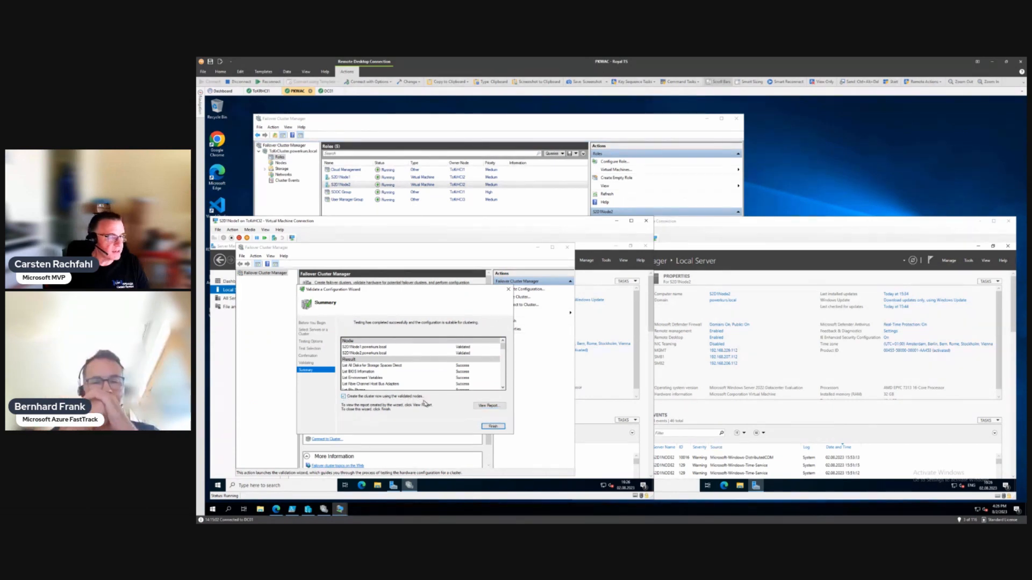
left_click(490, 427)
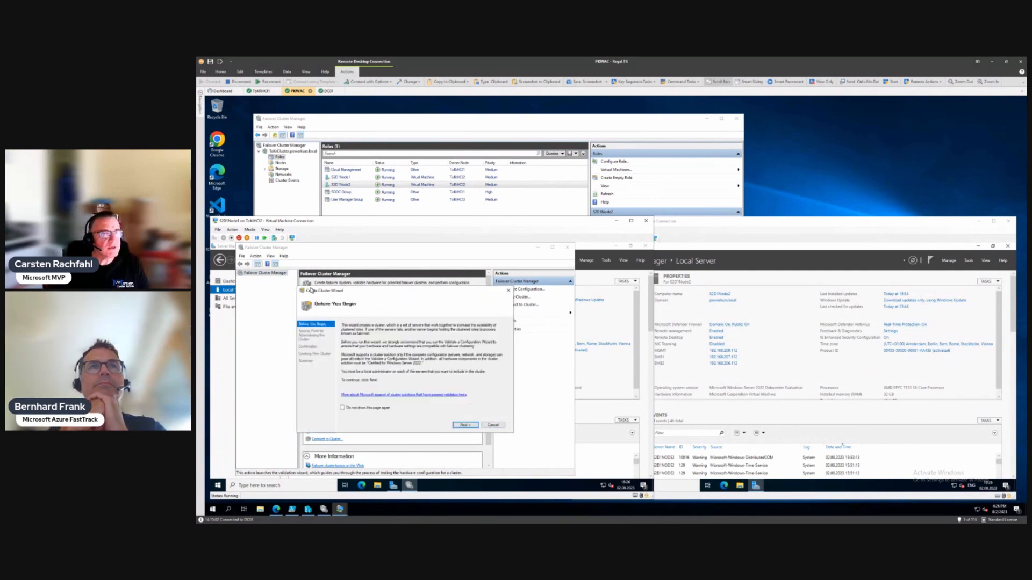
left_click(465, 425)
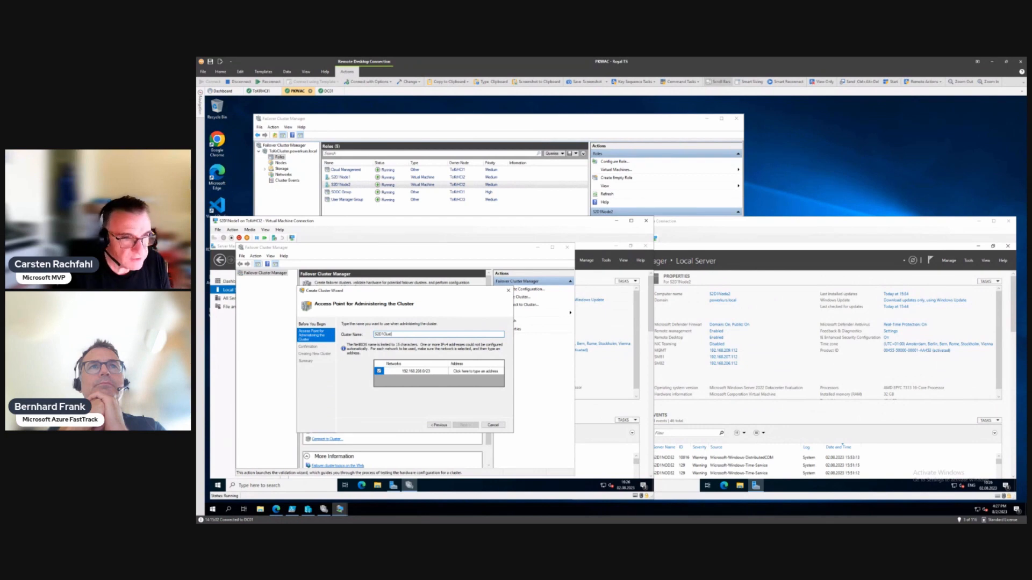
Step: Name the cluster S2D1Cluster, assign it the address 192.168.209.110, and submit the access point settings
left_click(433, 372)
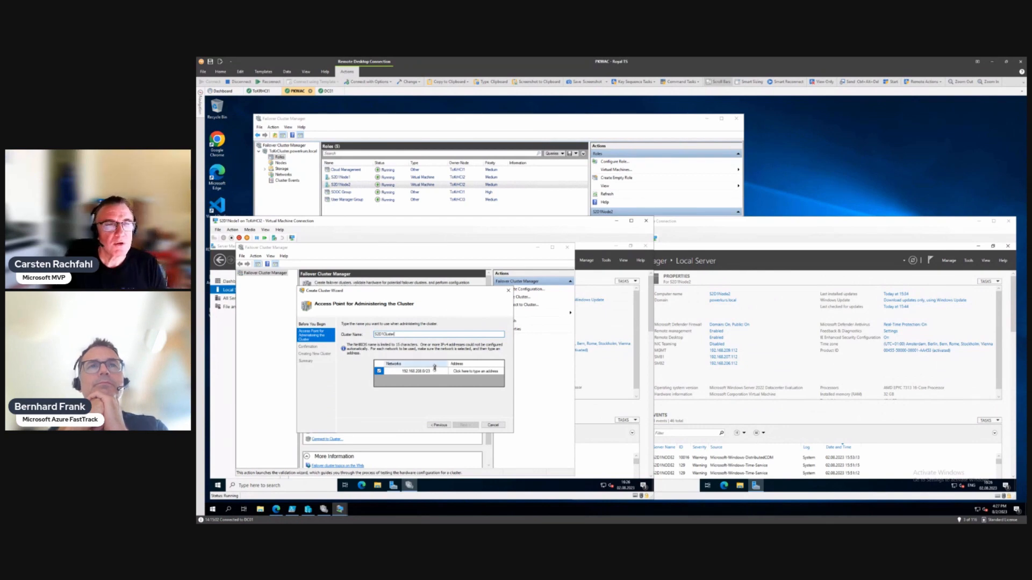
left_click(481, 372)
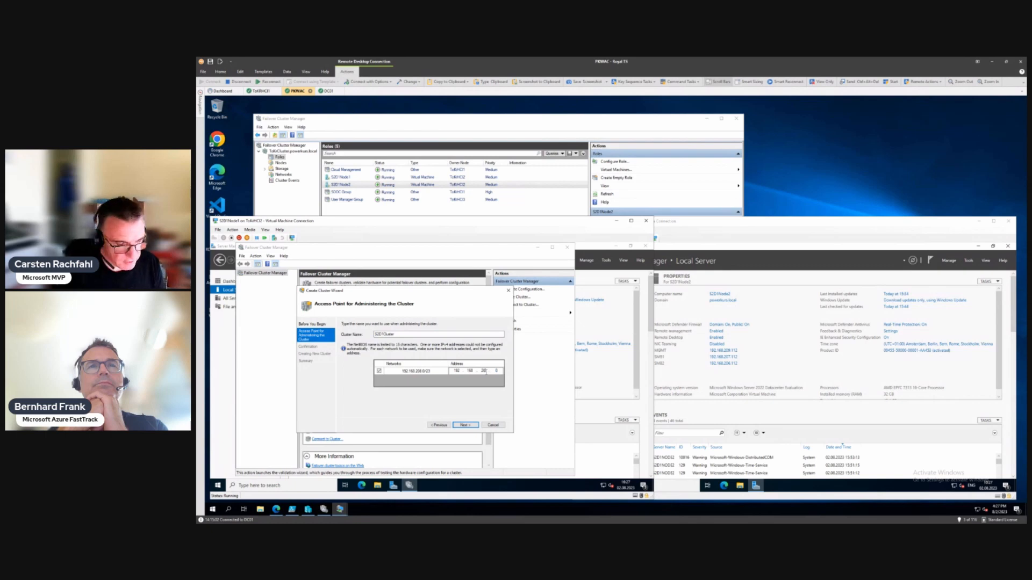
type("9 . ")
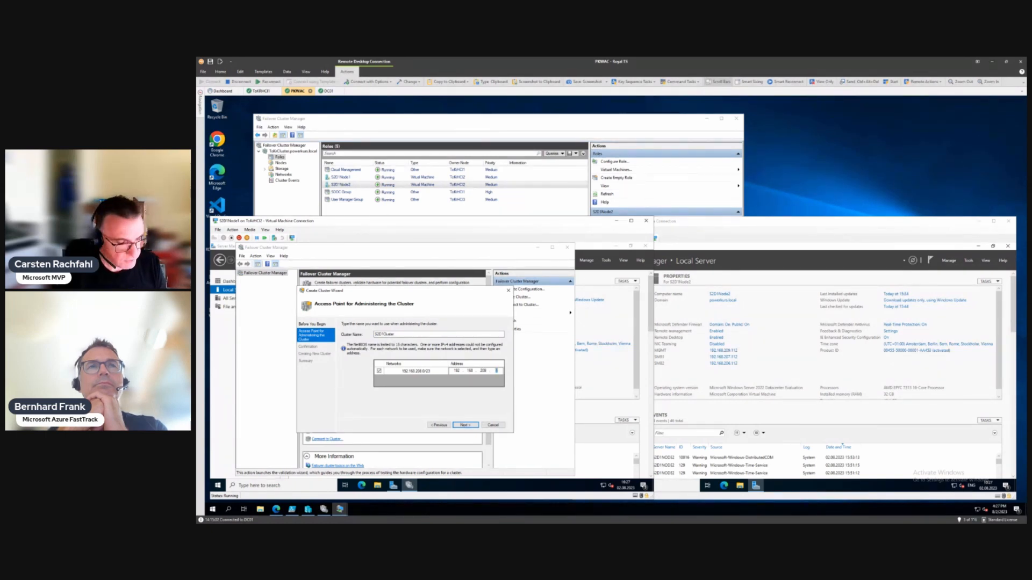
type("110")
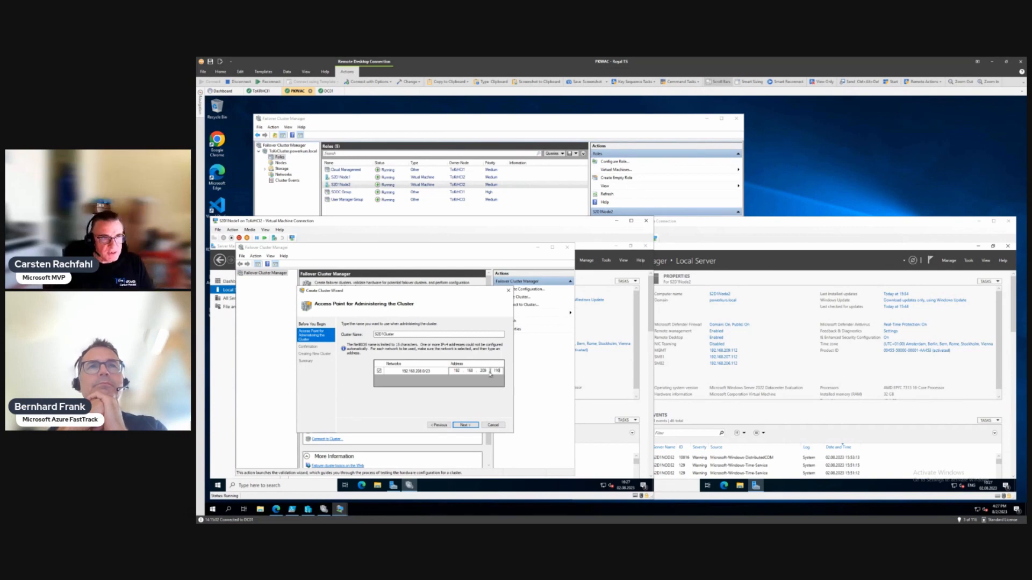
left_click(463, 426)
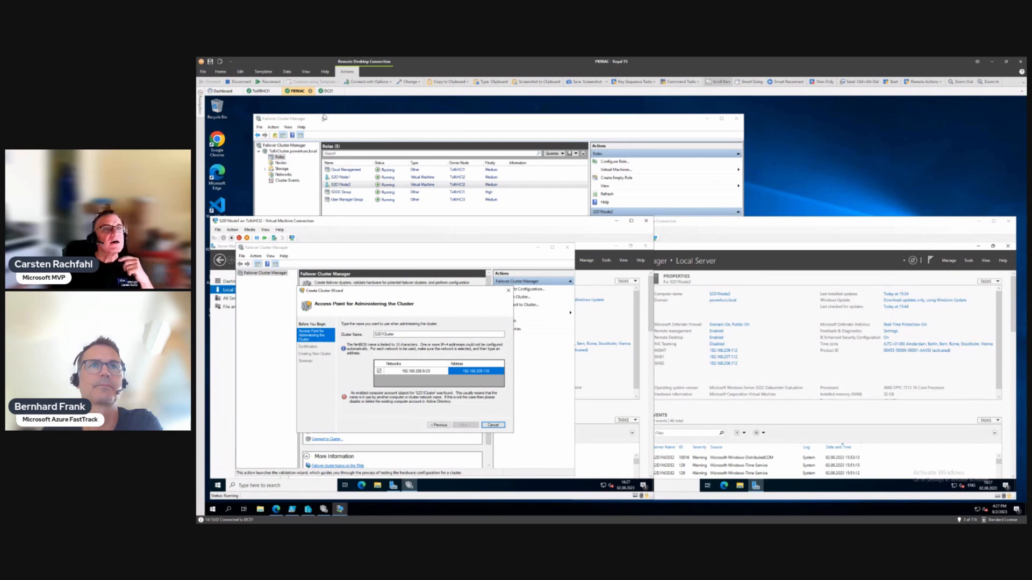
Step: Switch to the DC01 session and delete the existing S2D1Cluster computer object from the DemoS2D unit in Active Directory Users and Computers
left_click(331, 93)
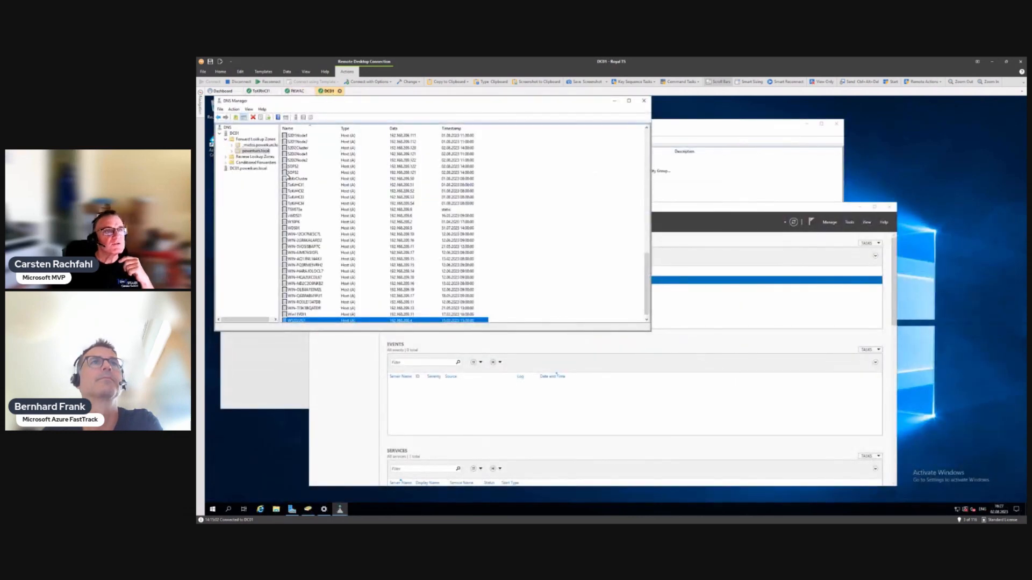
left_click(681, 195)
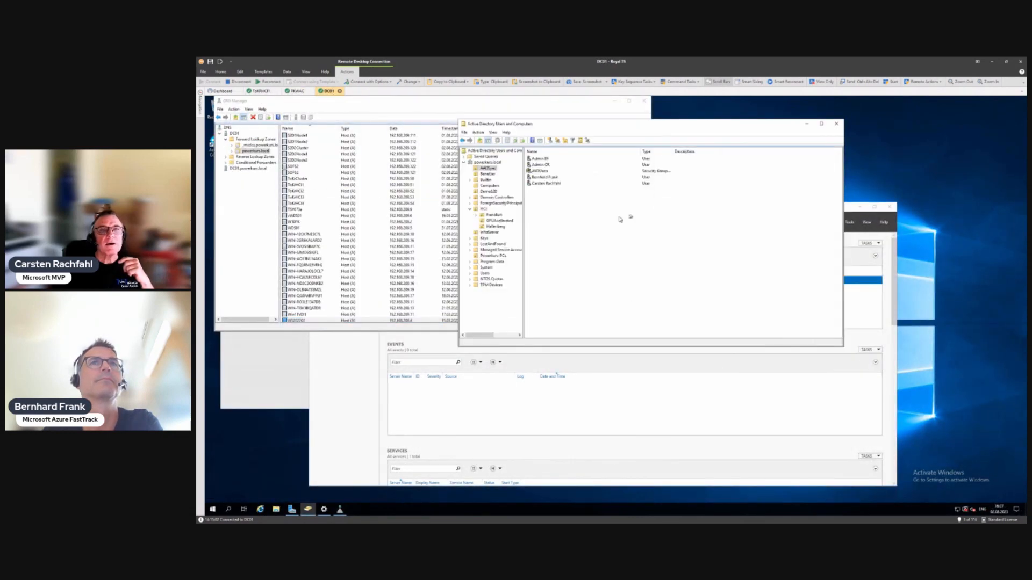
left_click(489, 192)
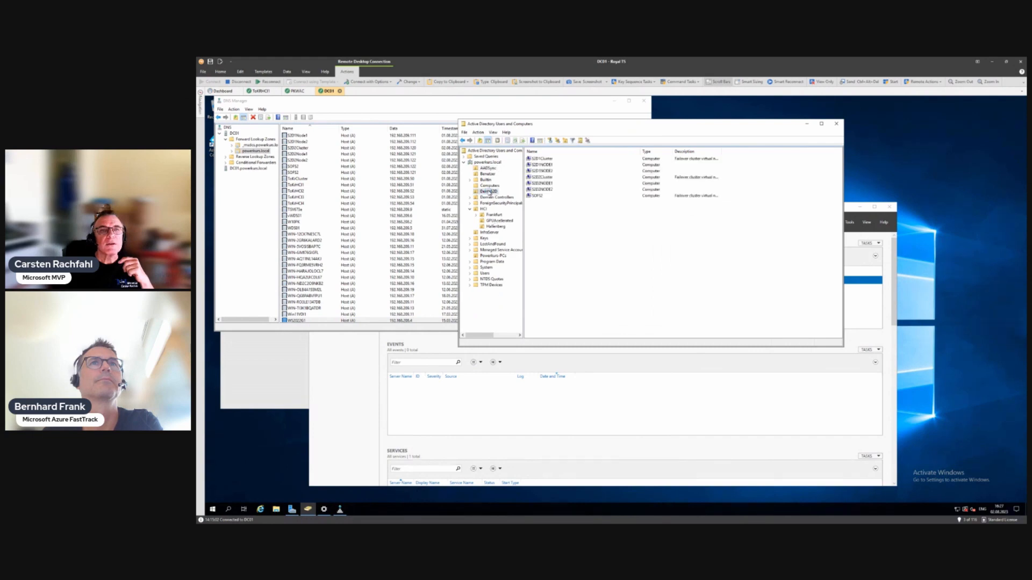
left_click(543, 160)
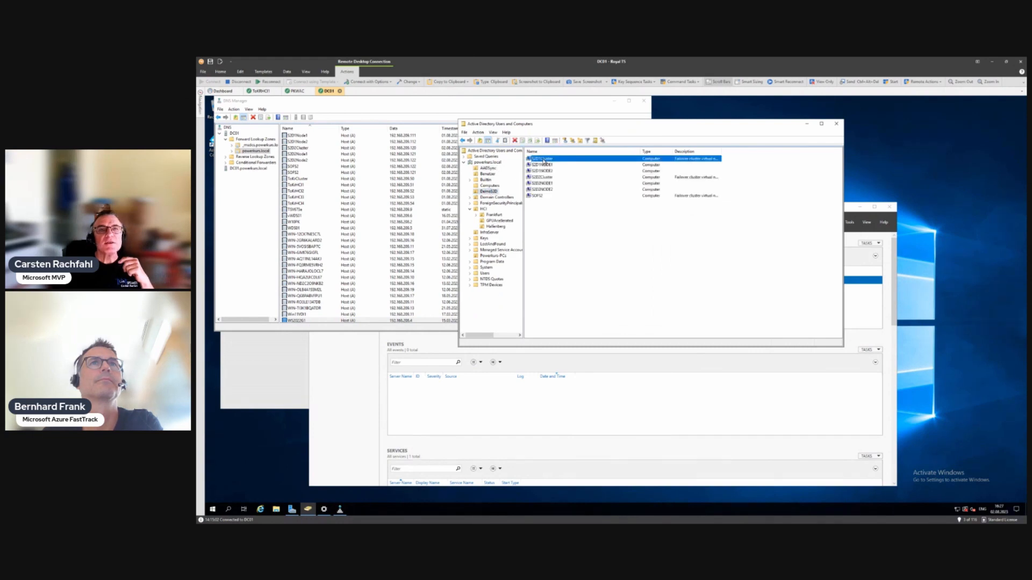
right_click(543, 161)
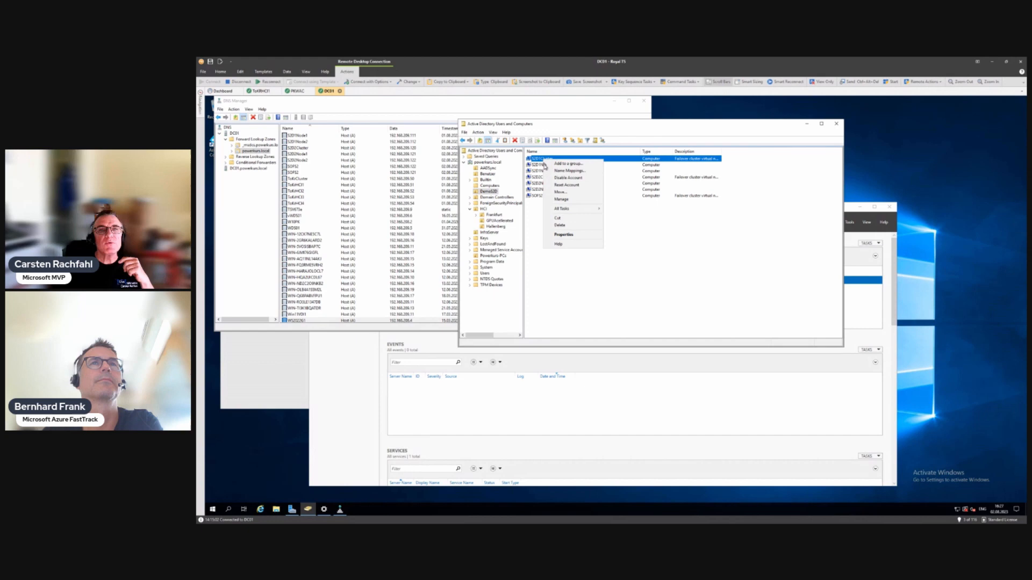
left_click(559, 226)
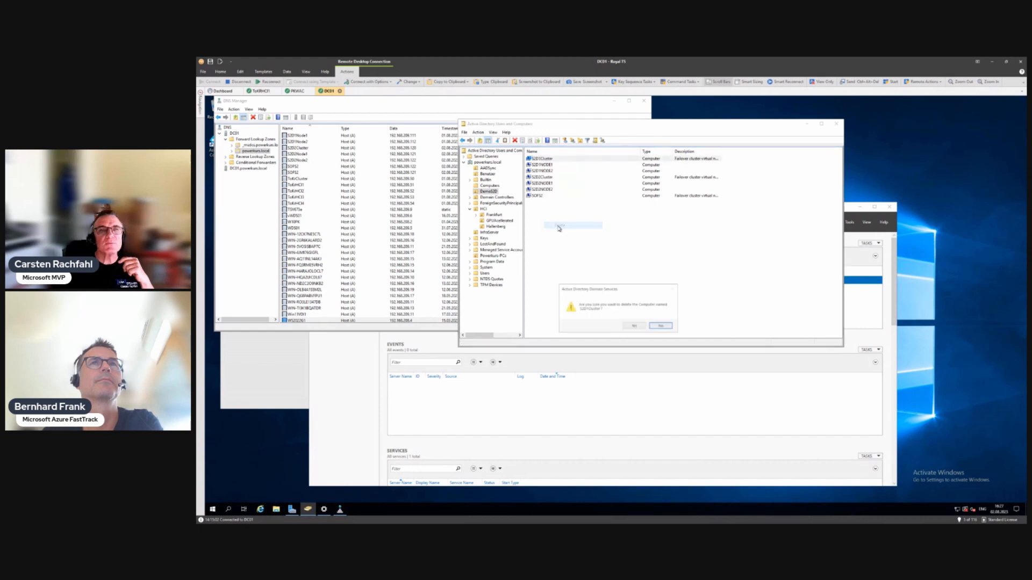
left_click(627, 326)
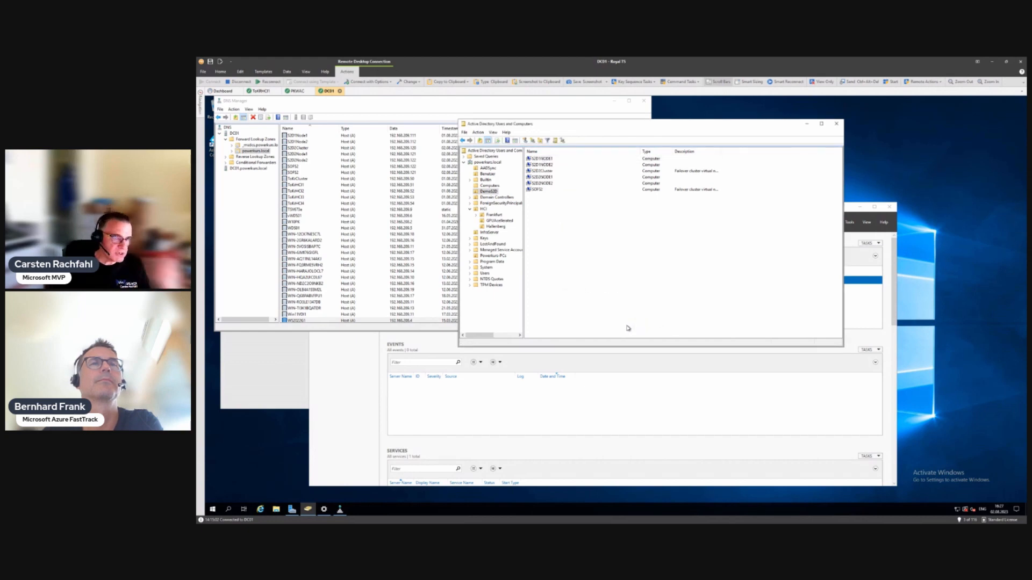
Step: Return to the Create Cluster Wizard on S2D1Node1, resubmit the access point settings, create S2D1Cluster, and finish the wizard
left_click(297, 91)
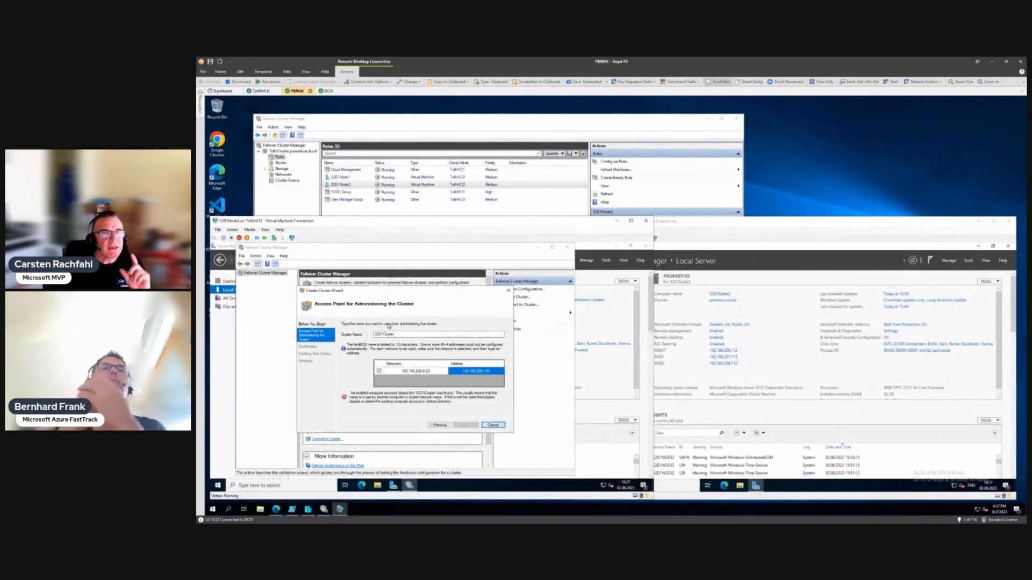
left_click(443, 426)
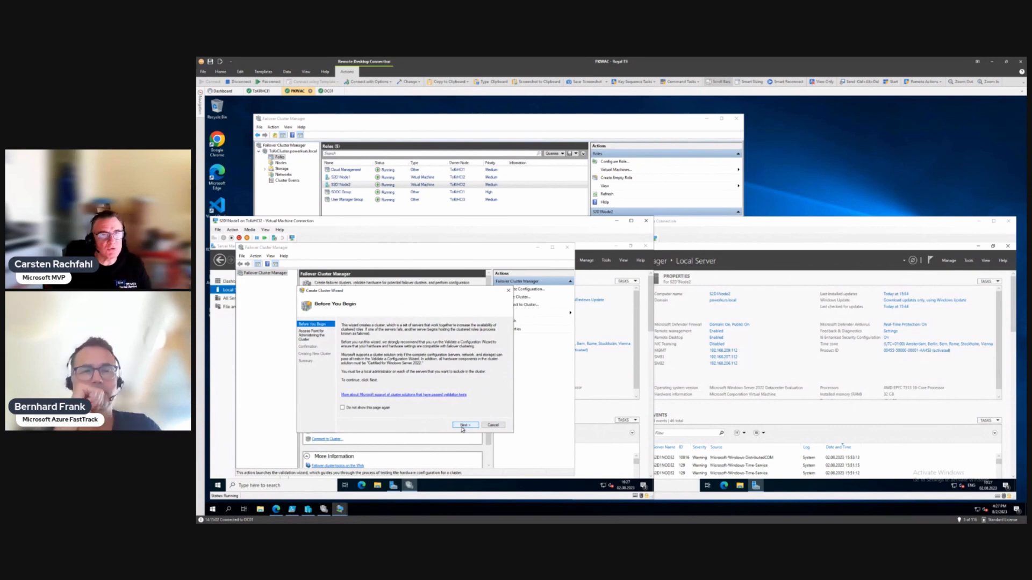
left_click(465, 425)
left_click(462, 427)
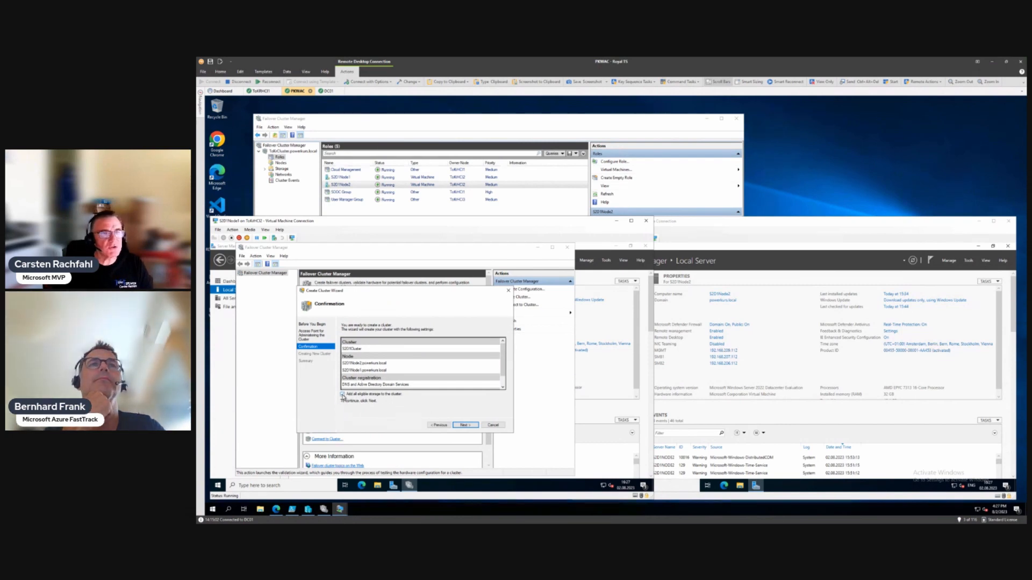
left_click(465, 425)
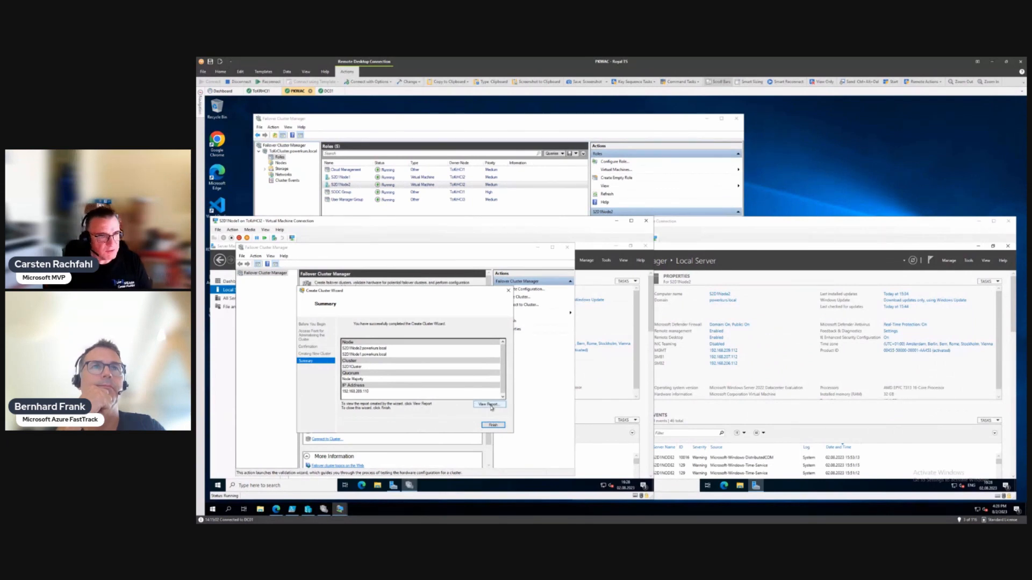
left_click(490, 425)
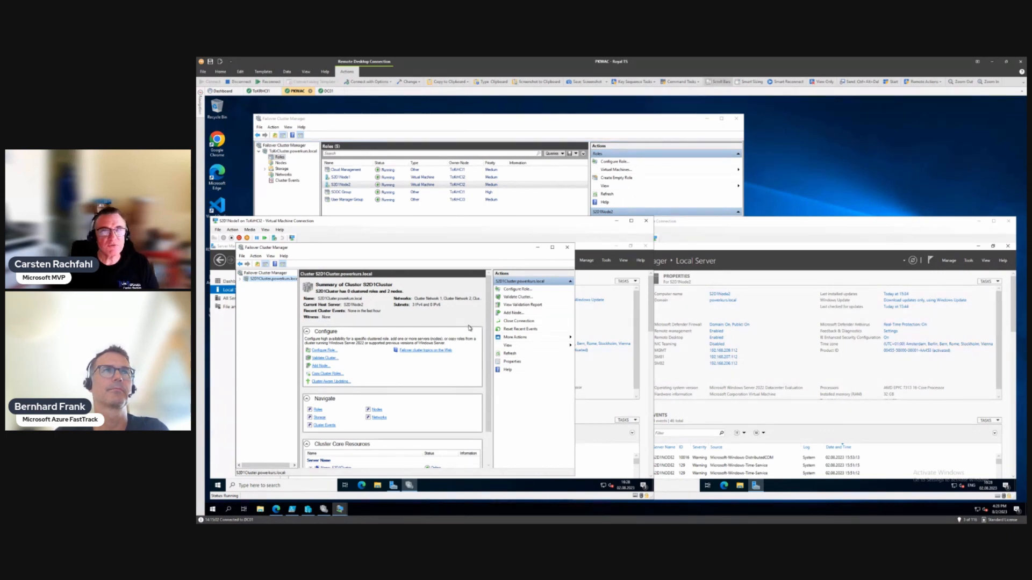
Step: Start configuring the quorum settings of S2D1Cluster, choose to select the quorum witness, and pick a file share witness
left_click(511, 338)
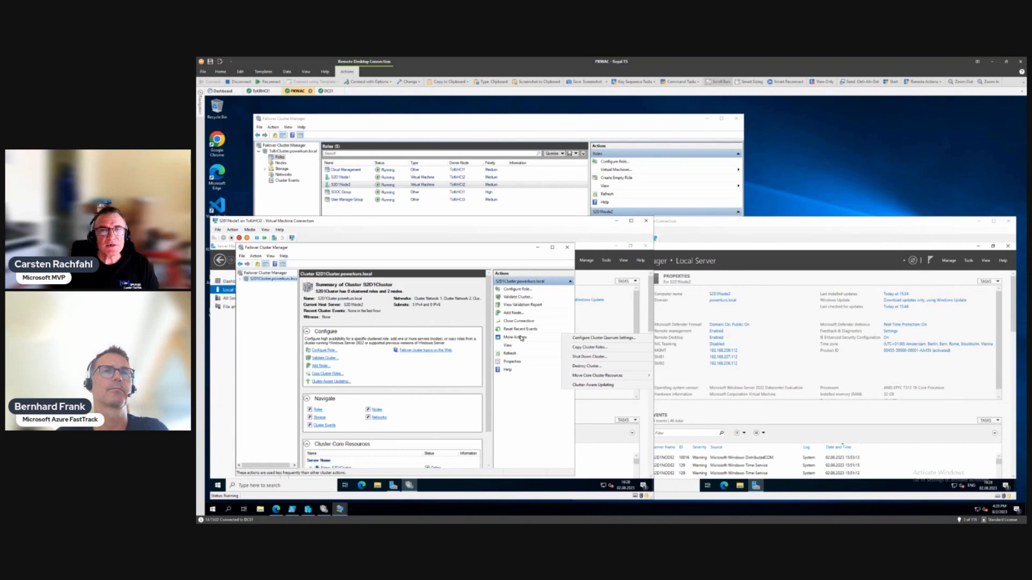
left_click(573, 338)
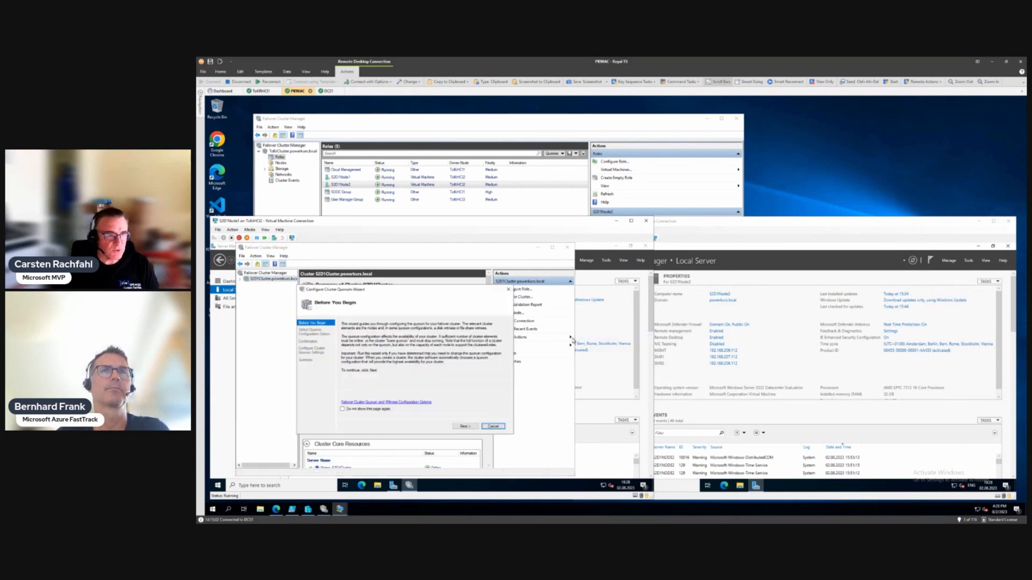
left_click(466, 426)
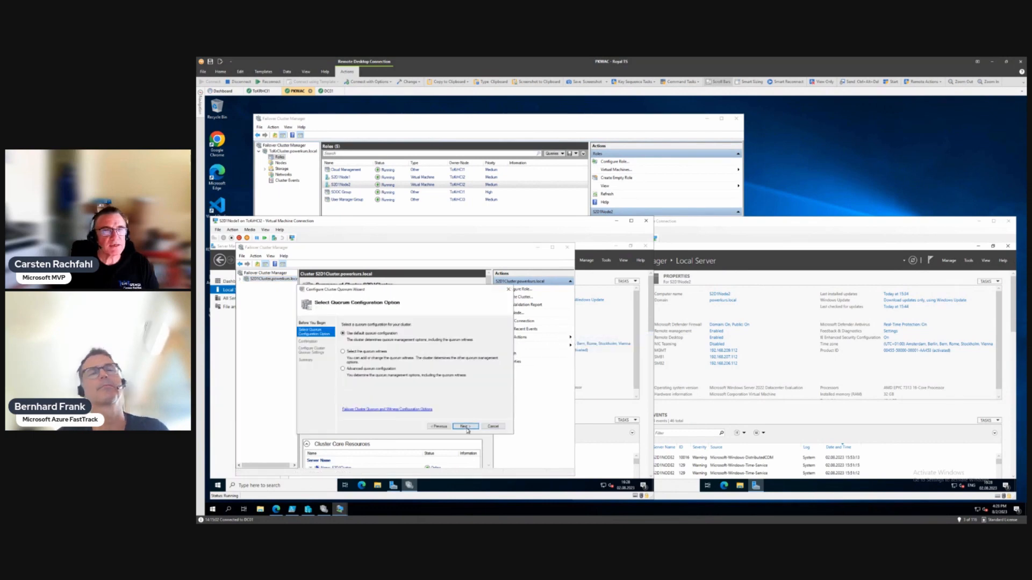
left_click(364, 352)
left_click(464, 426)
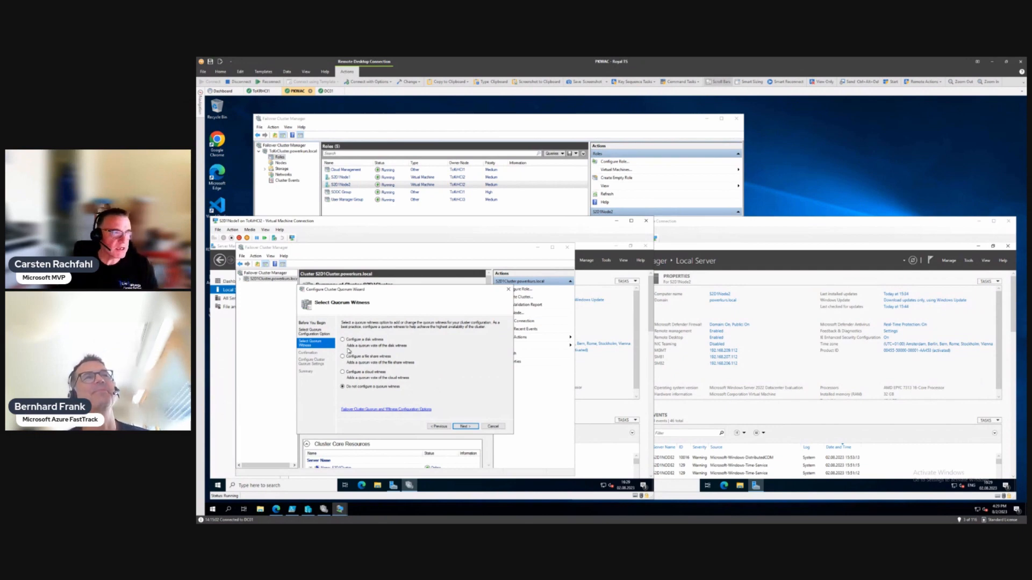
left_click(343, 357)
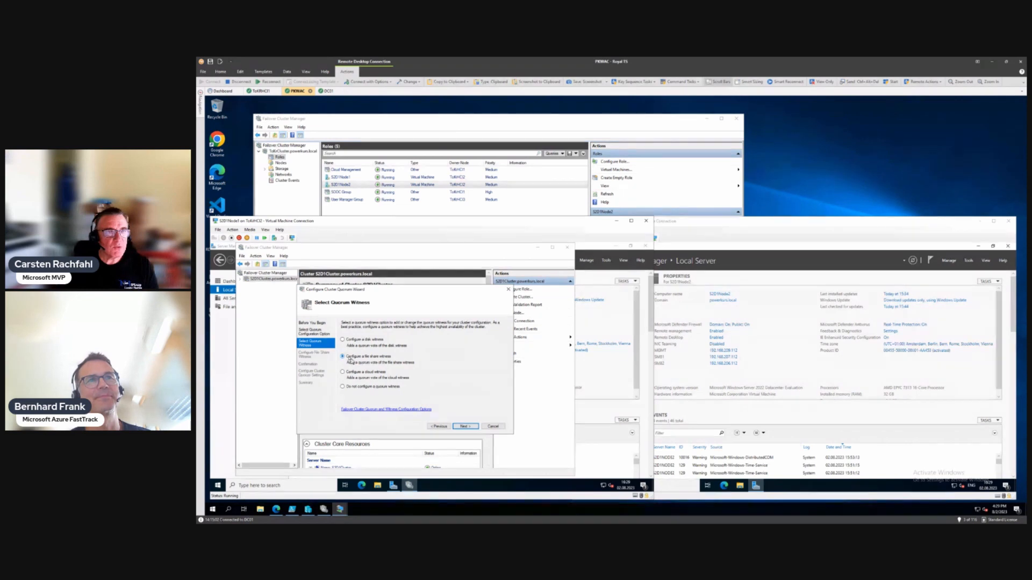
left_click(465, 426)
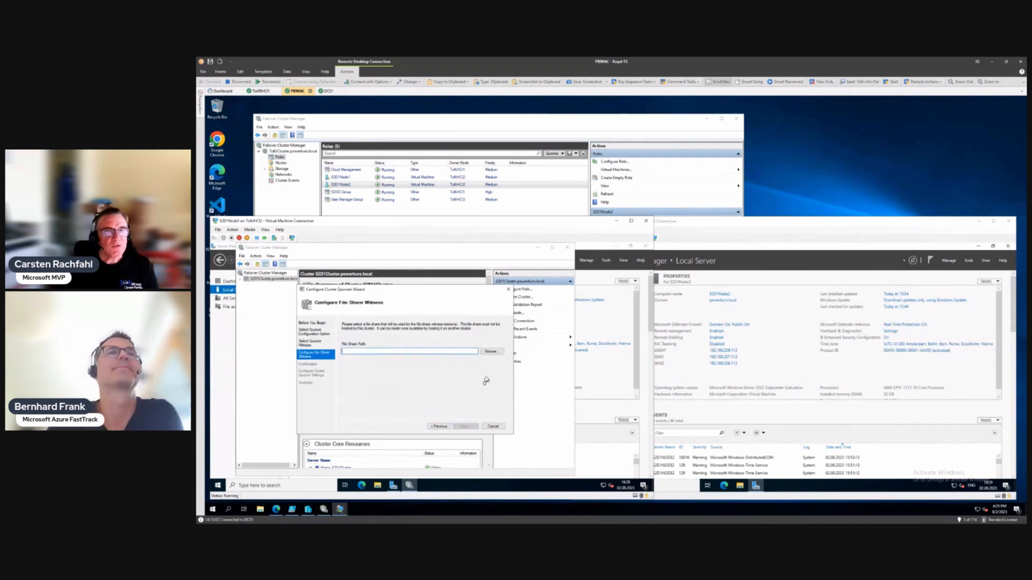
Step: Browse the shared folders of server pk-support and choose S2DSupport\File Share Witnesses as the witness file share path
left_click(490, 350)
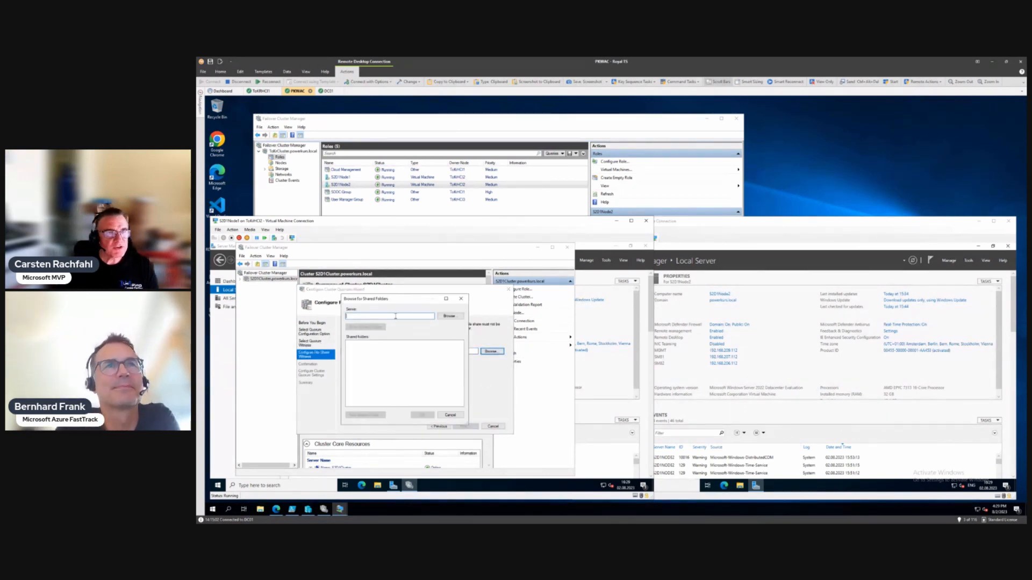
type("dc")
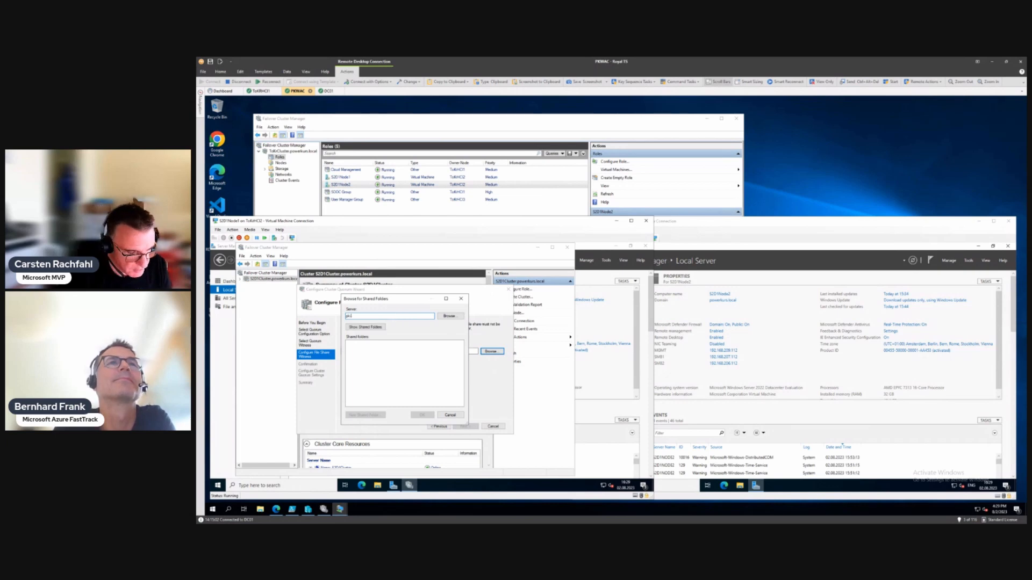
type("-support")
key("Return")
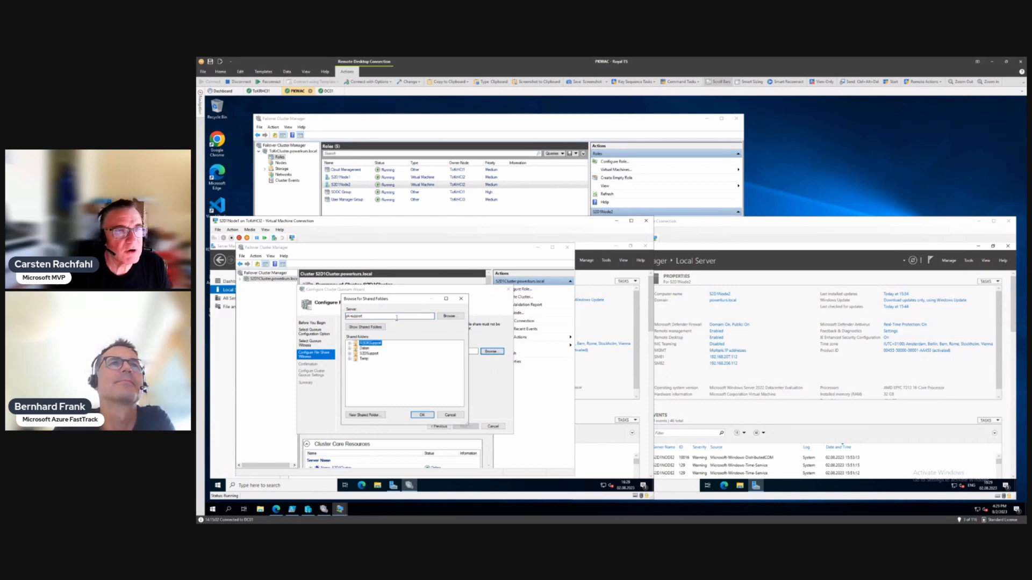
left_click(350, 353)
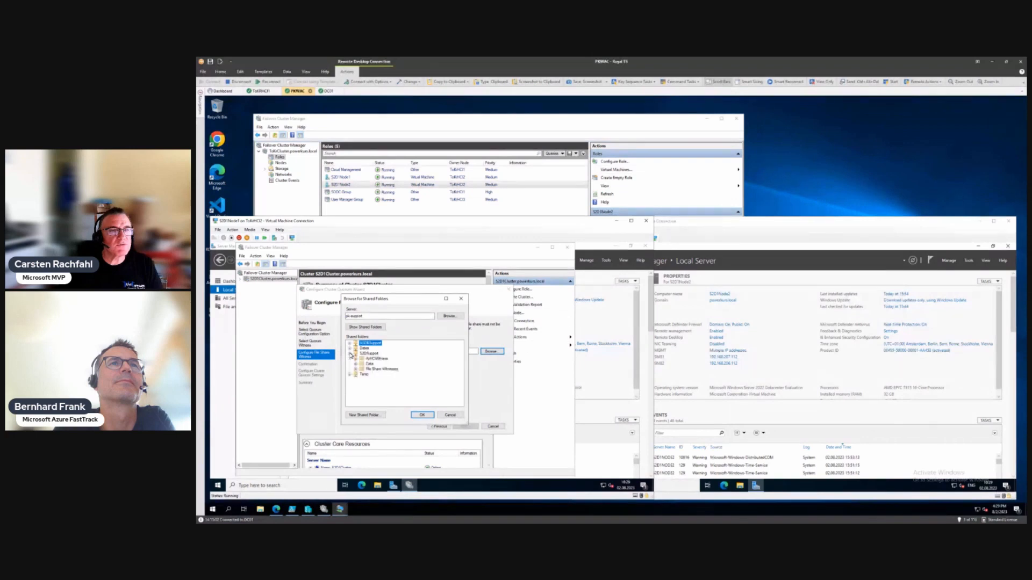
left_click(376, 369)
key("Return")
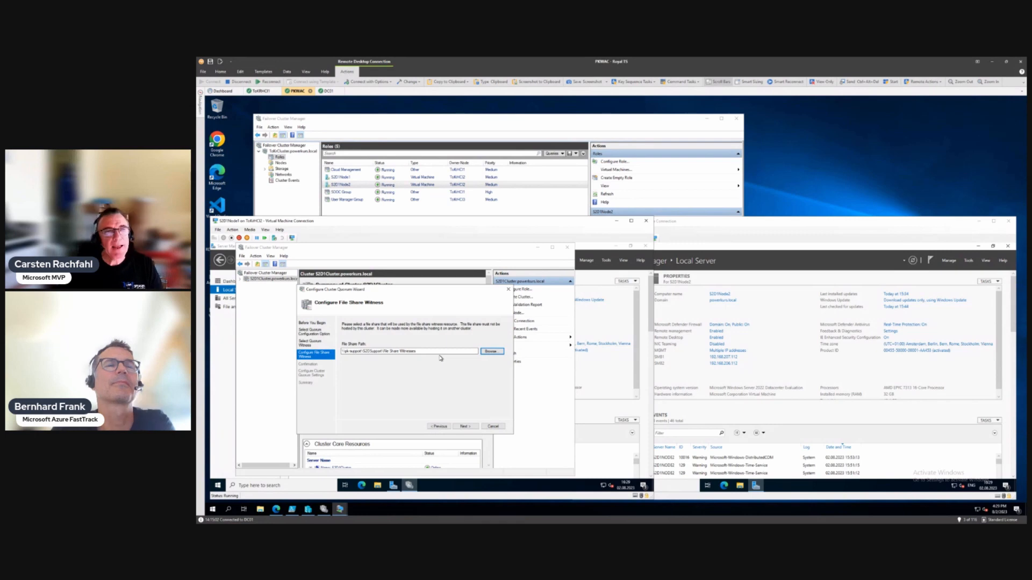
Step: Submit the file share witness path, apply the quorum settings to S2D1Cluster, and finish the wizard
left_click(464, 427)
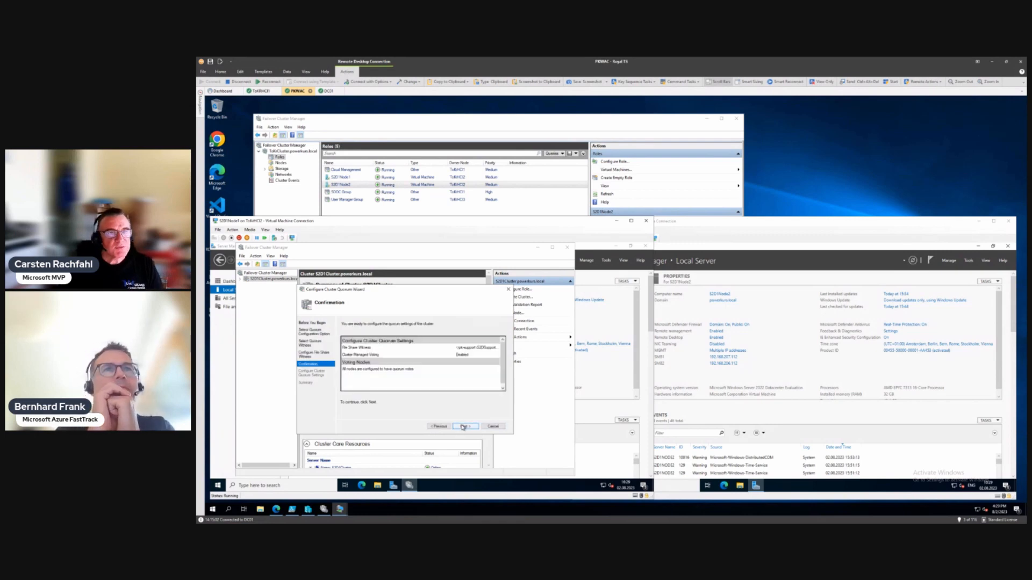
left_click(463, 427)
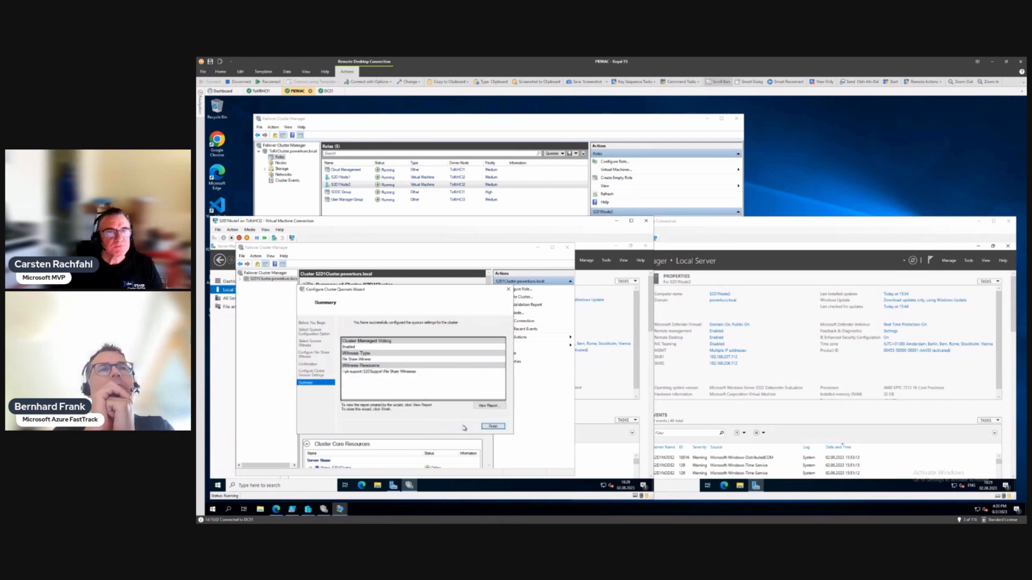
left_click(489, 428)
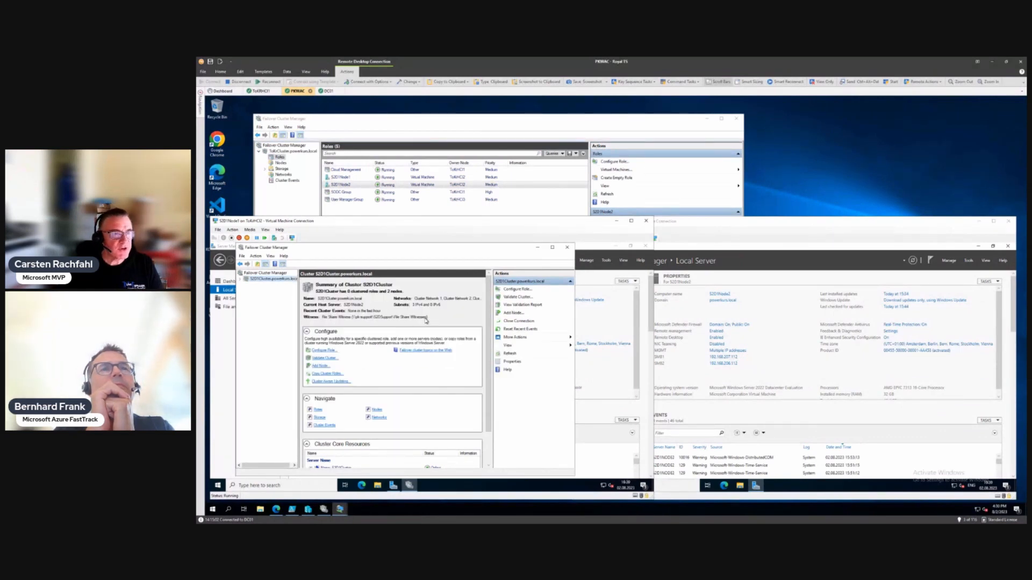
Step: Expand S2D1Cluster, widen the Failover Cluster Manager window, and rename Cluster Network 1 to MGMT
left_click(241, 278)
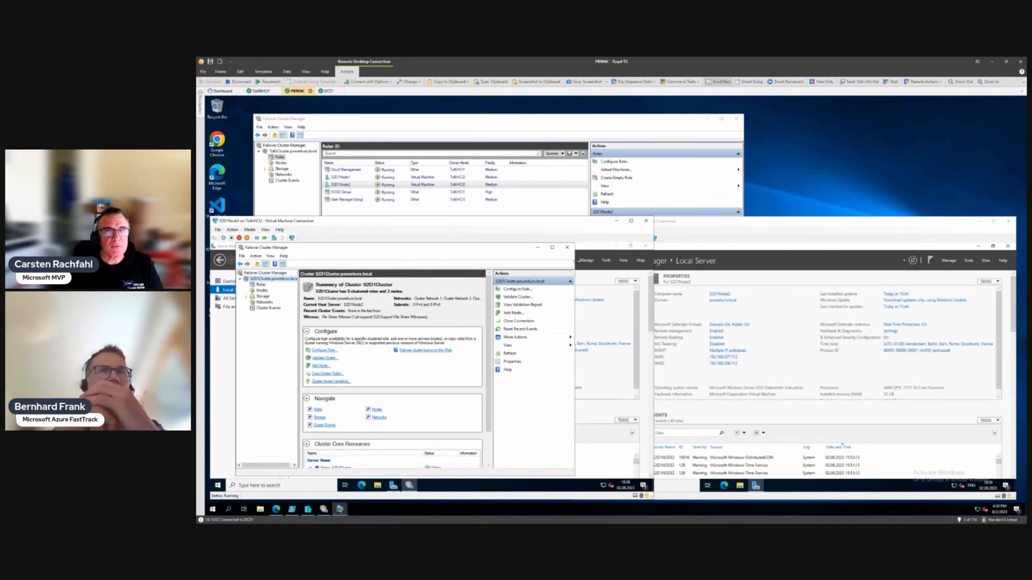
left_click_drag(575, 261, 580, 230)
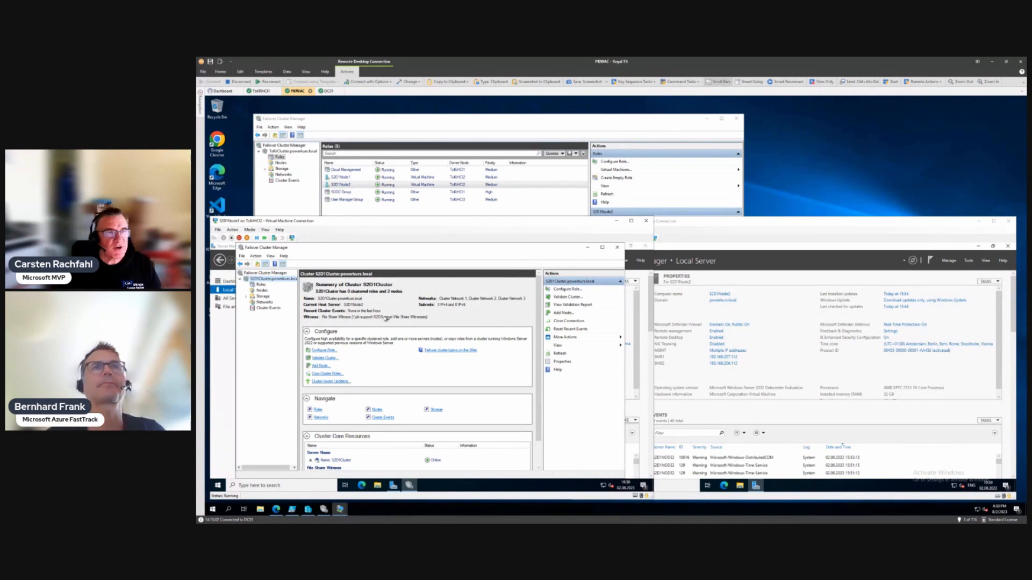
left_click(261, 303)
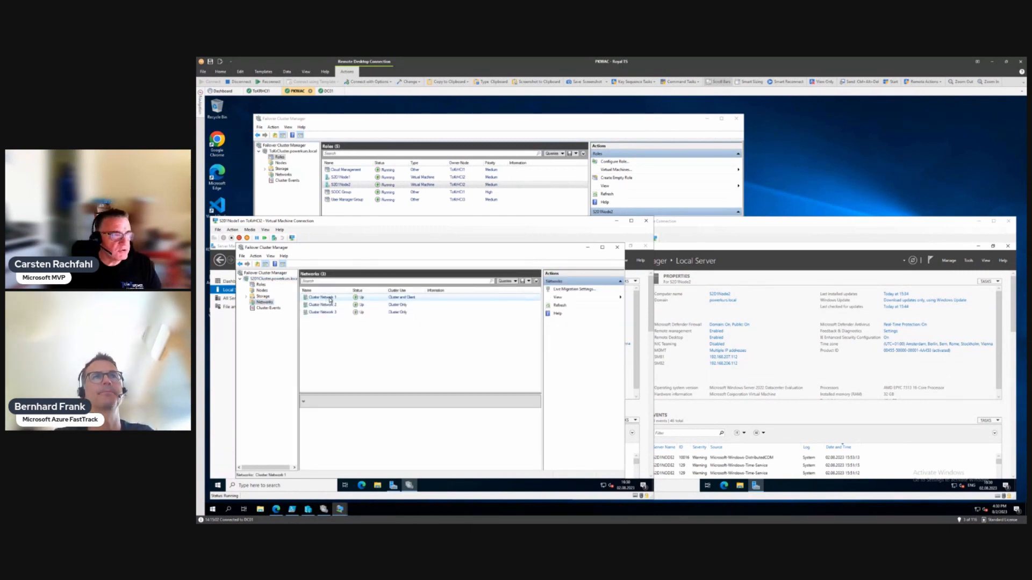
left_click(329, 297)
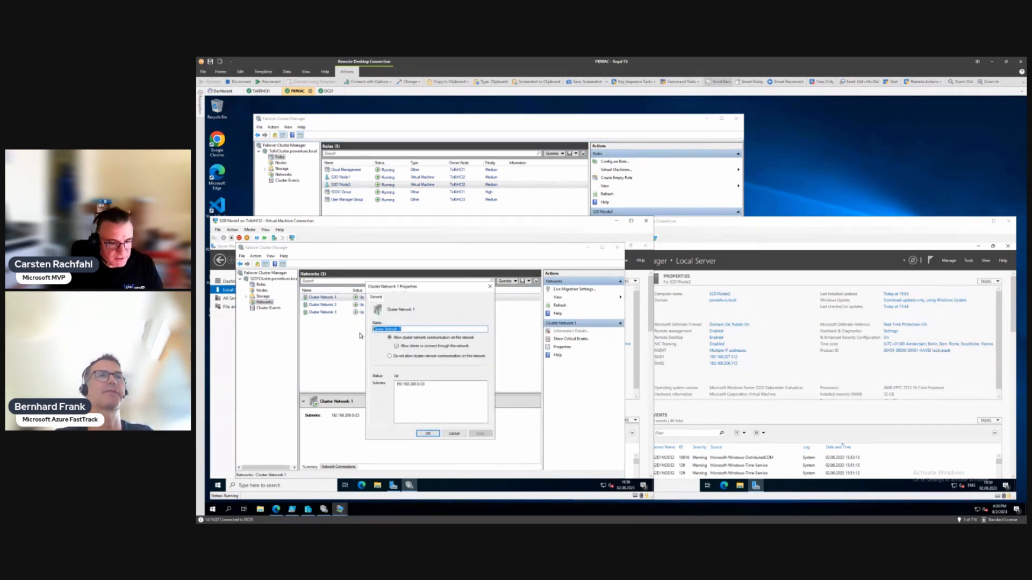
type("MGMT")
key("Return")
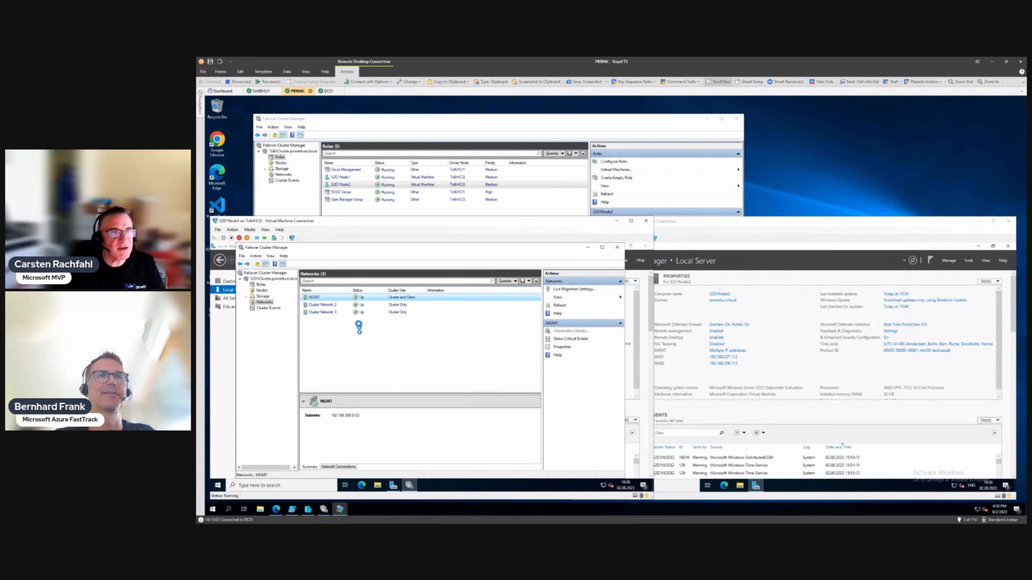
Step: Rename Cluster Network 2 of S2D1Cluster to SMB1 in its properties
right_click(337, 304)
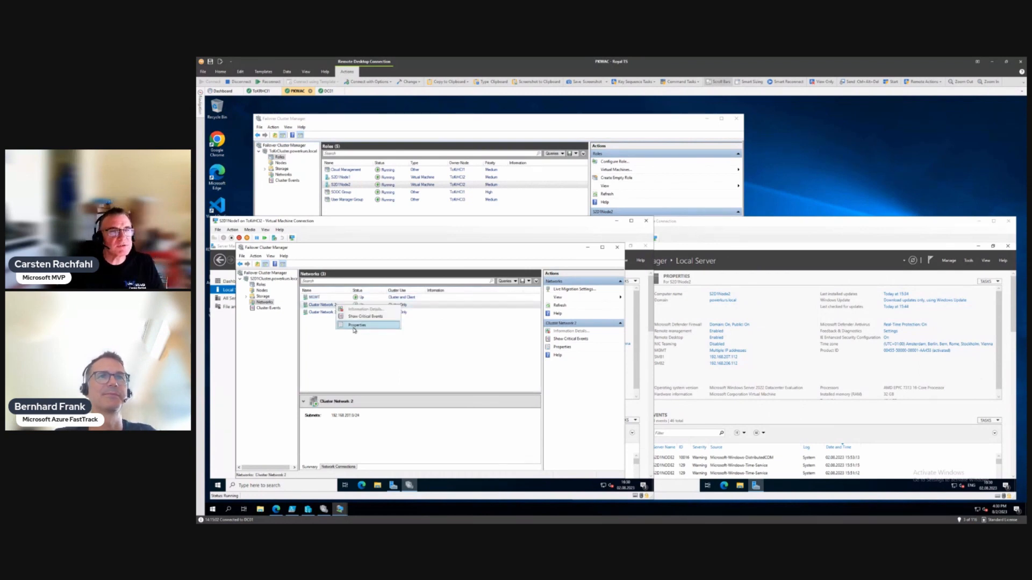
left_click(355, 325)
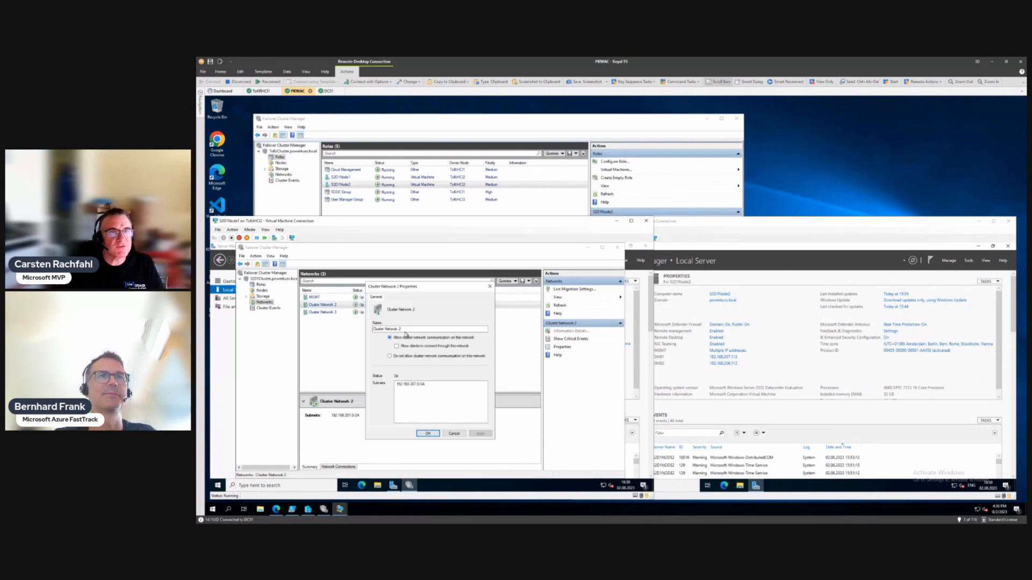
left_click_drag(404, 329, 321, 328)
type("SMB")
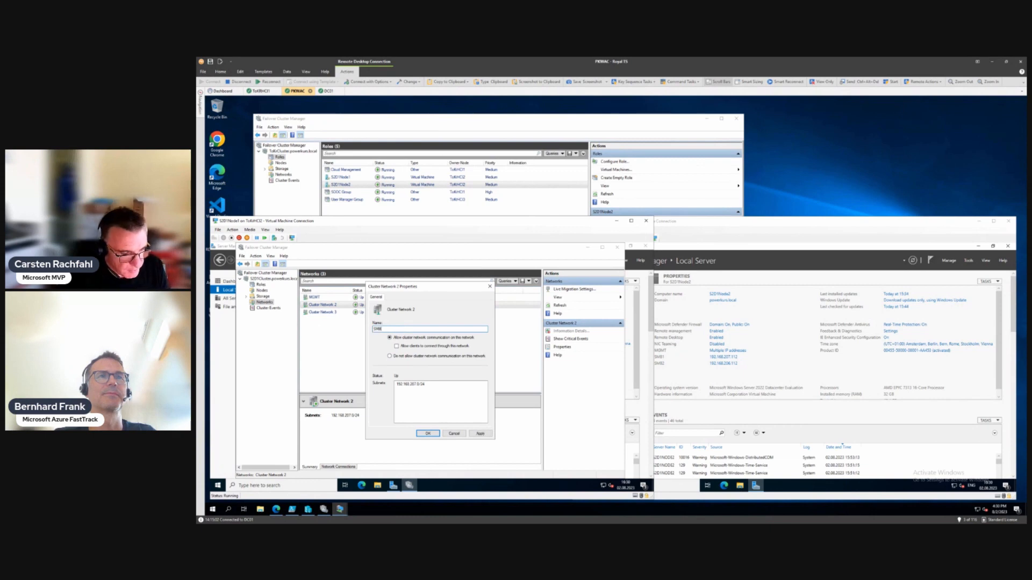
type("1")
key("Return")
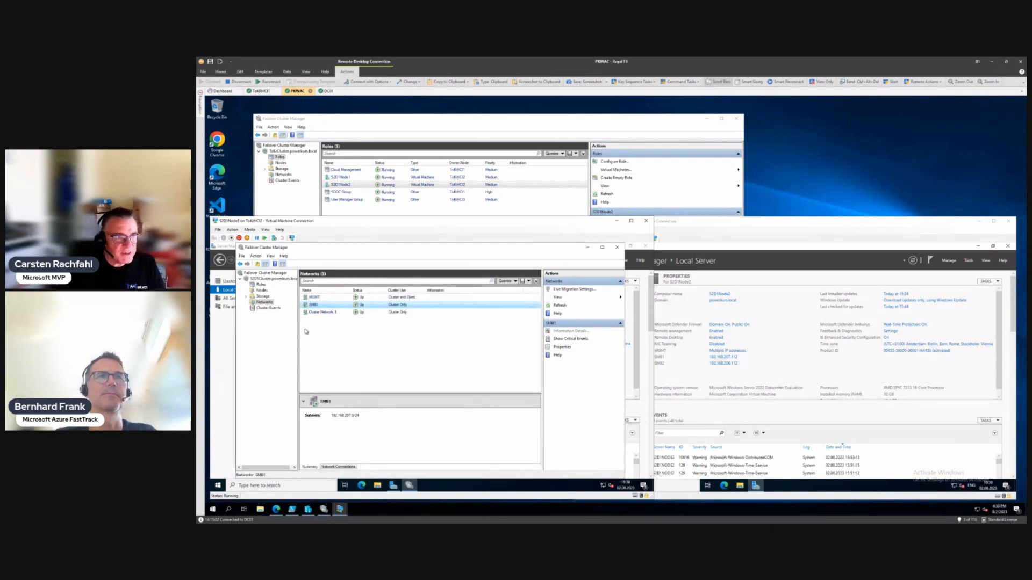
Step: Rename Cluster Network 3 of S2D1Cluster to SMB2 in its properties
left_click(319, 314)
right_click(319, 314)
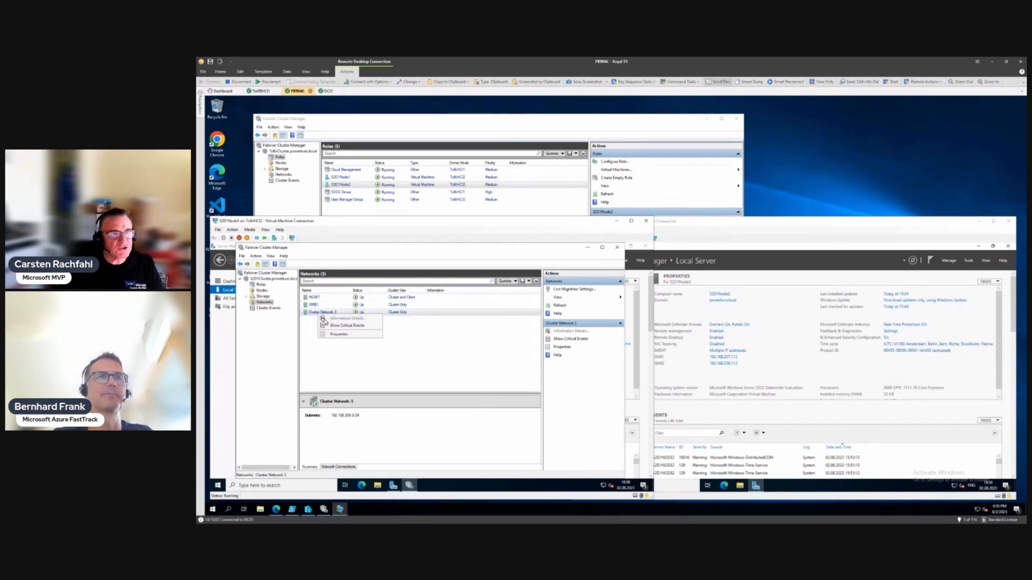
left_click(339, 338)
left_click_drag(405, 329, 327, 332)
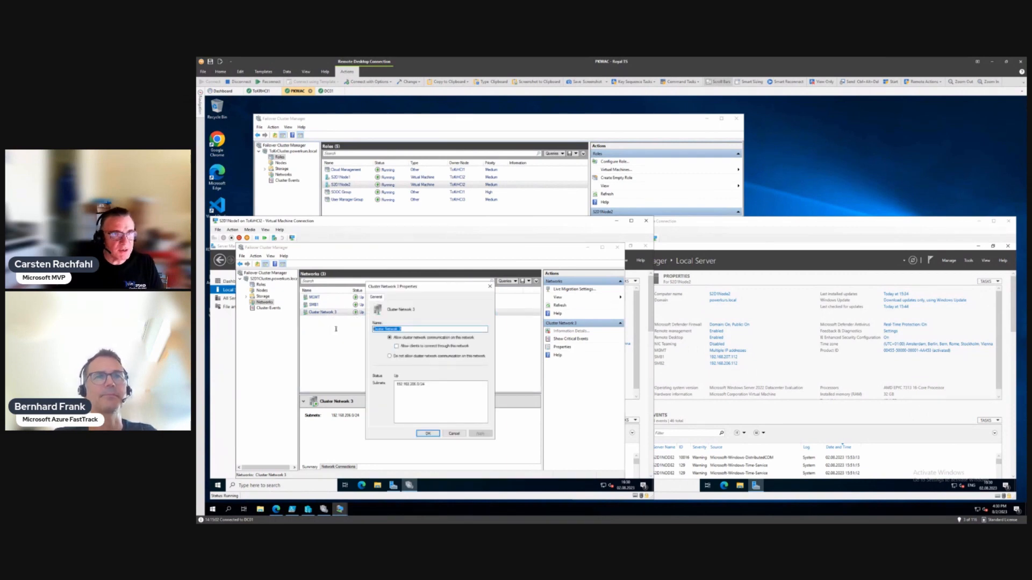
type("SMB")
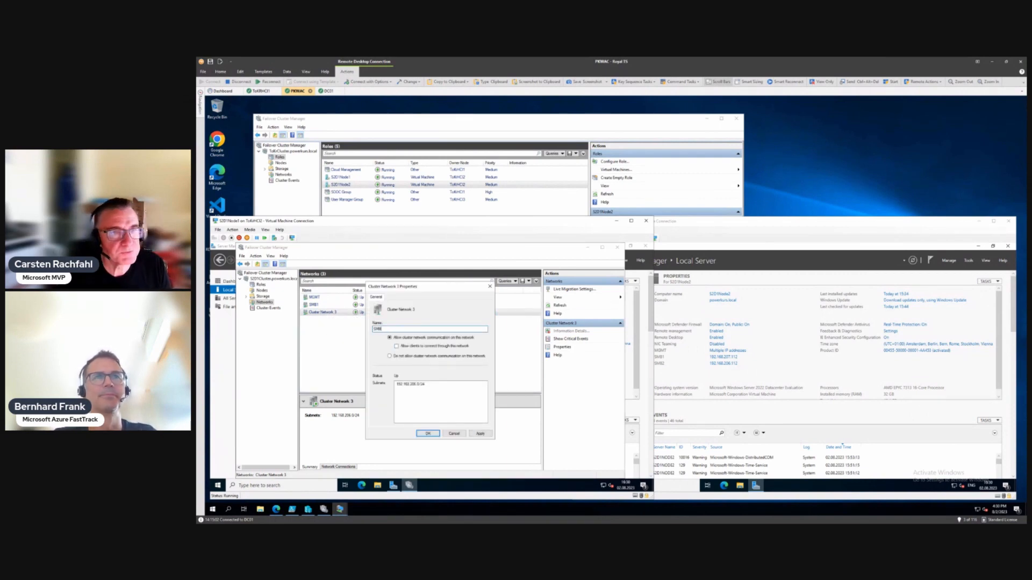
type("2")
key("Return")
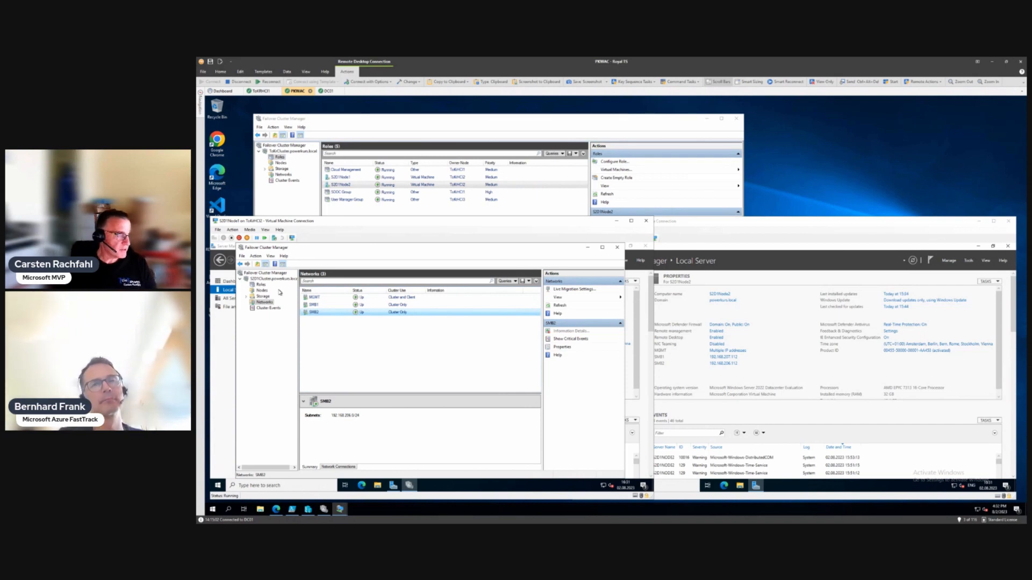
Step: Open Windows PowerShell with administrator rights on S2D1Node1 and allow the elevation
right_click(217, 486)
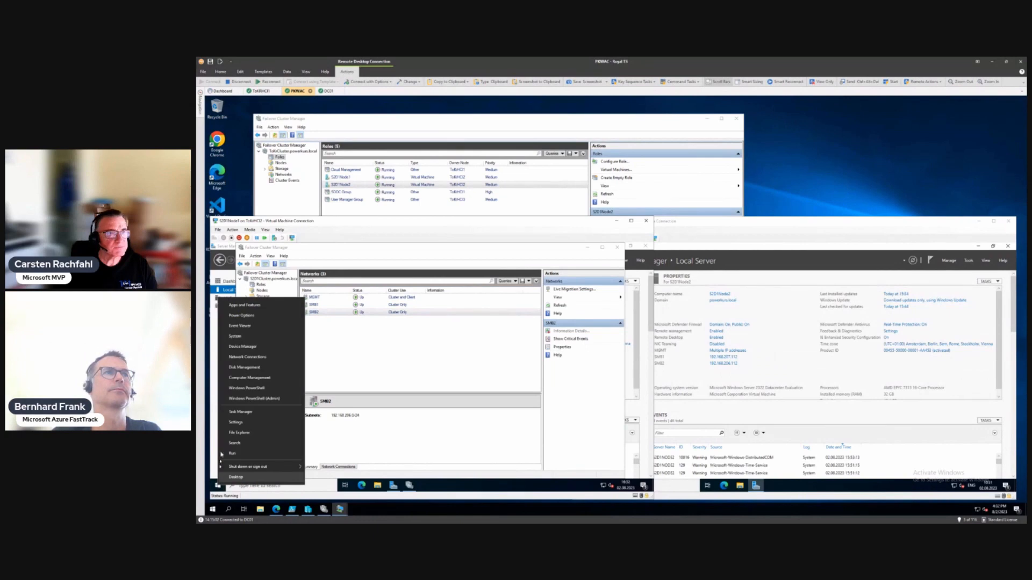
left_click(250, 398)
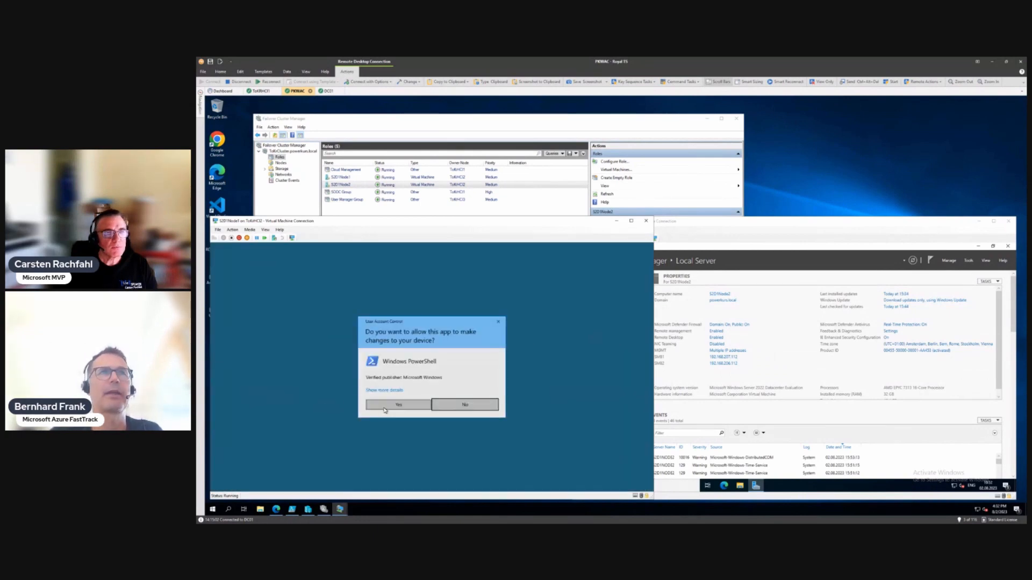
left_click(385, 408)
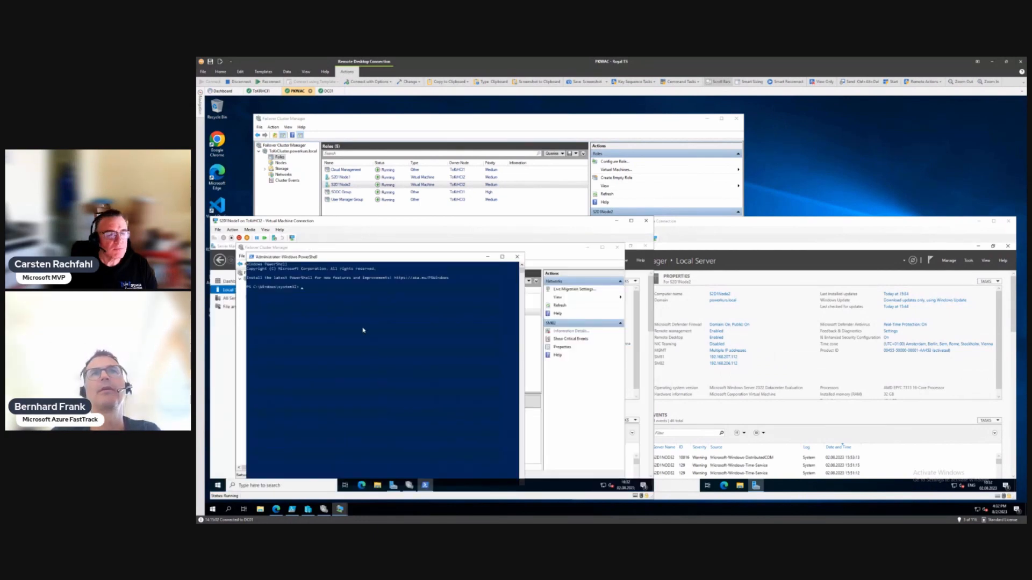
Step: Enlarge the font size of the PowerShell console in its window properties
left_click(249, 258)
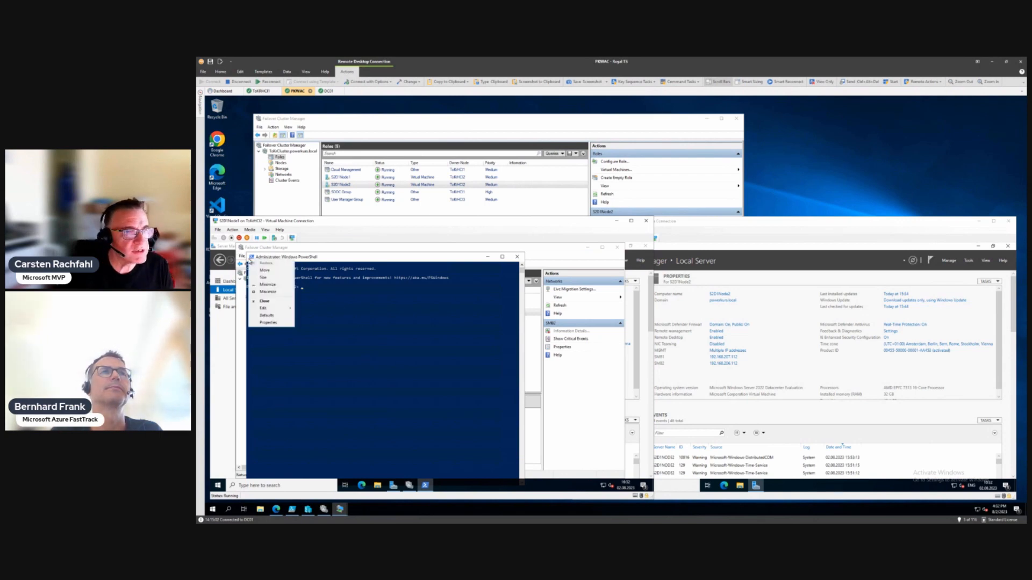
left_click(268, 323)
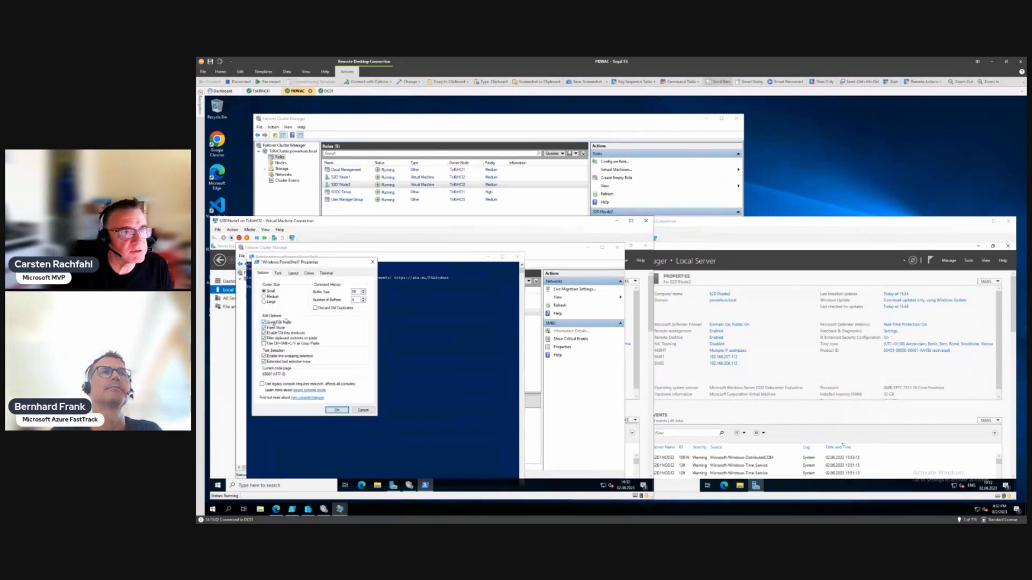
left_click(278, 273)
left_click(264, 317)
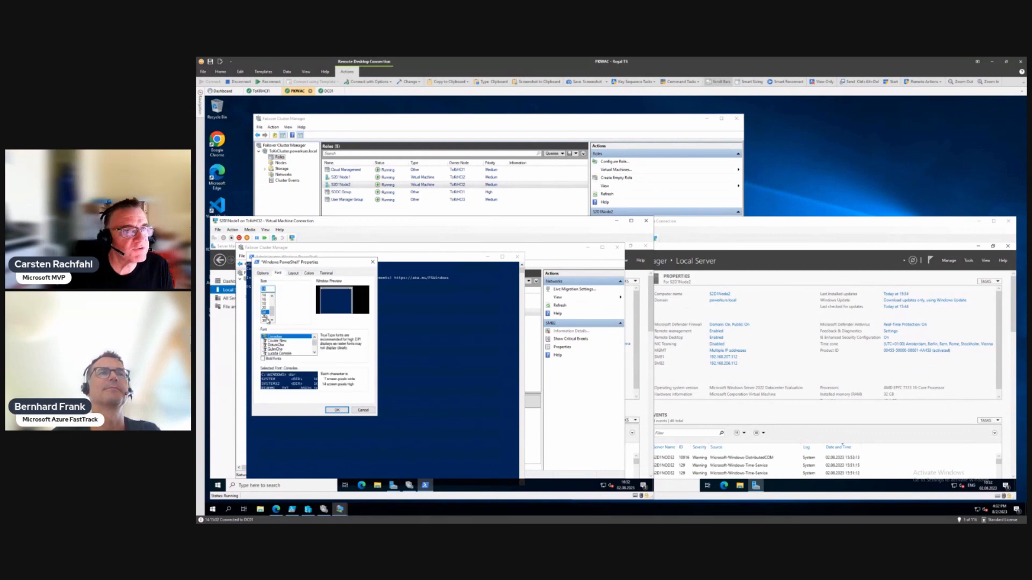
left_click(336, 410)
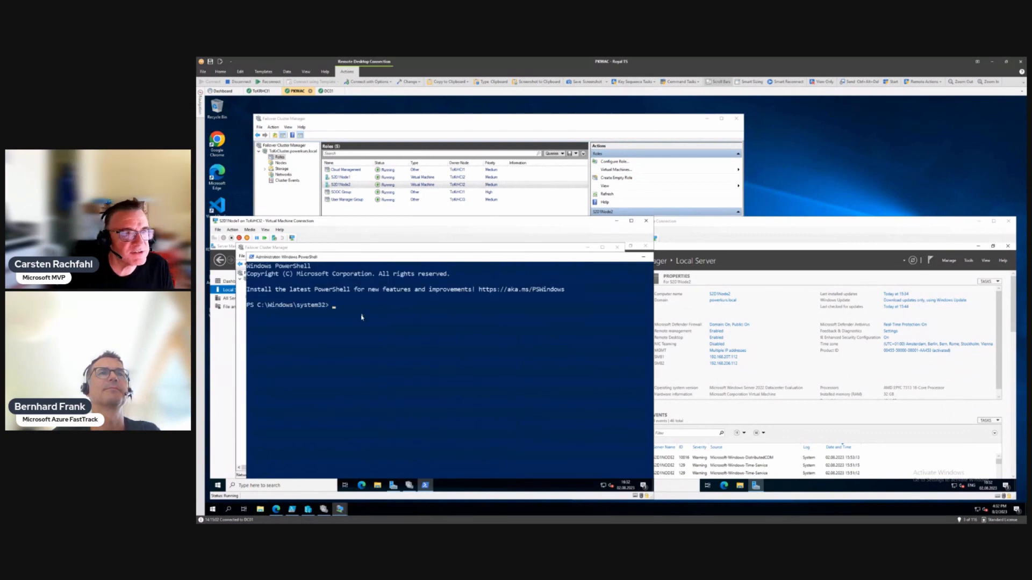
Step: Change the PowerShell working directory to the root of drive C with cd \ and add a few blank prompt lines
type("cd \\")
key("Return")
key("Return")
key("Return")
key("Return")
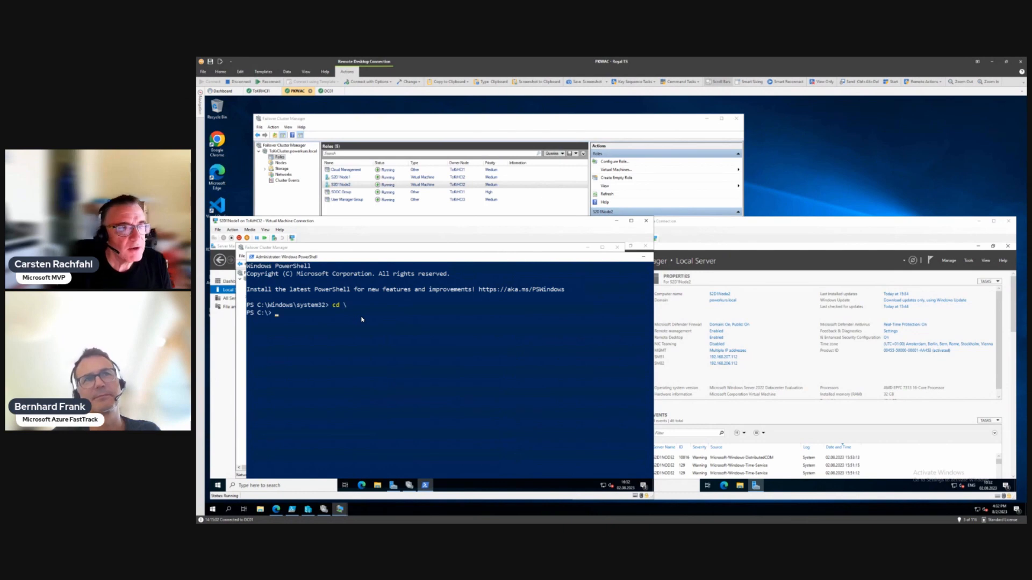
Step: Enable Storage Spaces Direct on S2D1Cluster by running enable-clusters2d -Verbose and answering the confirmation with Yes
type("enable-")
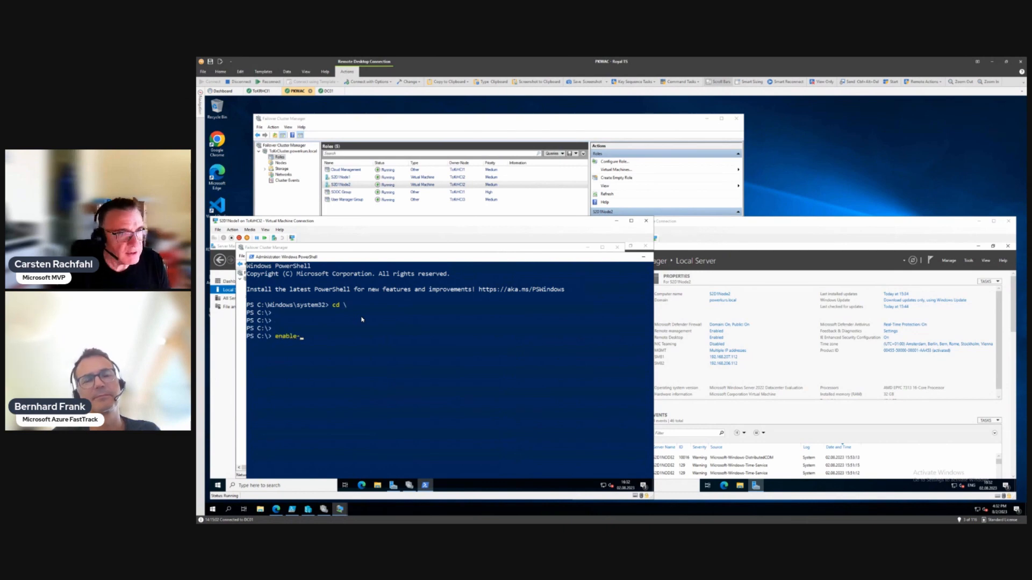
type("cluzster")
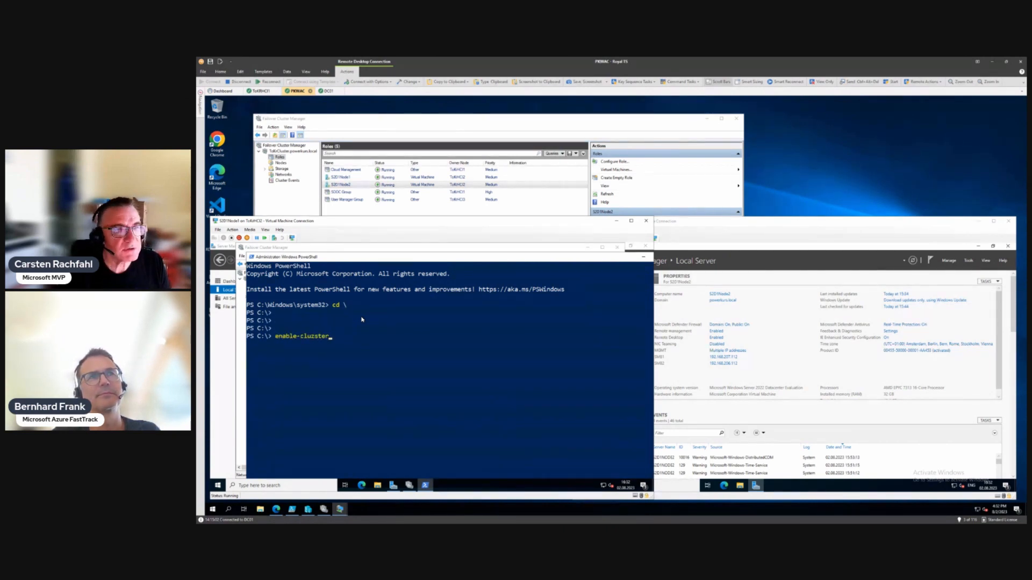
key("BackSpace")
key("BackSpace")
key("BackSpace")
key("BackSpace")
key("BackSpace")
type("sters")
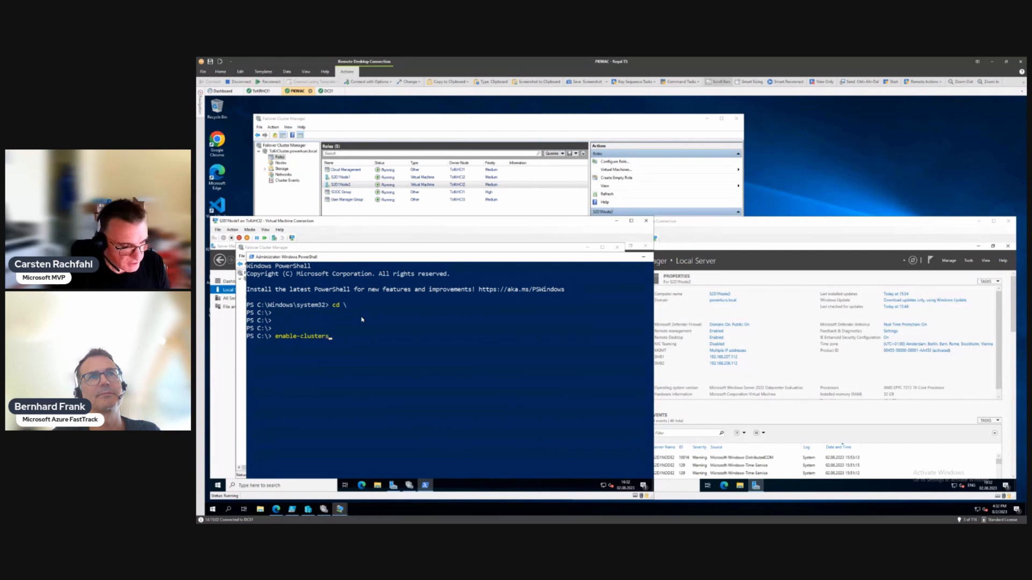
type("2d -v")
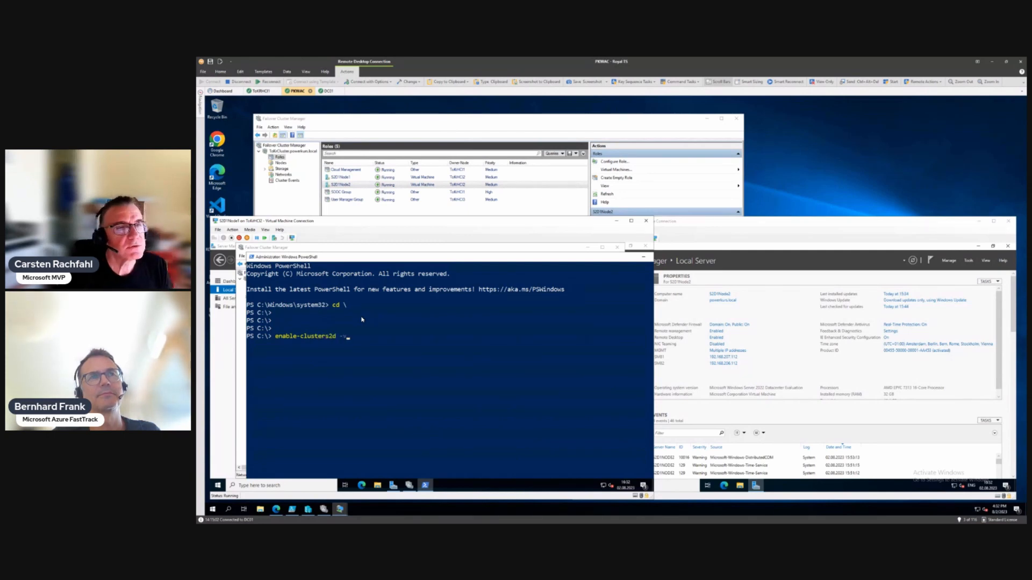
key("Tab")
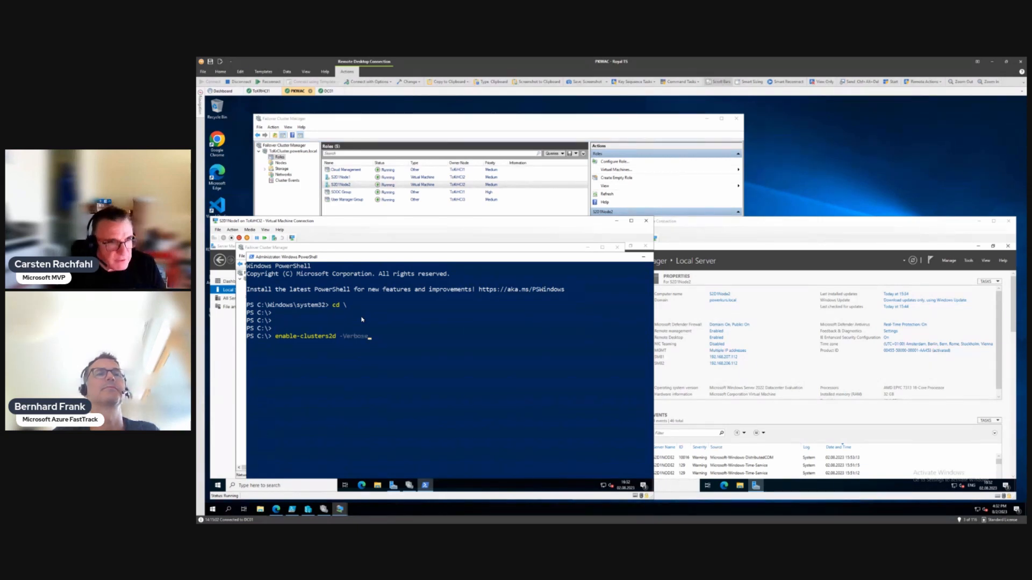
key("Return")
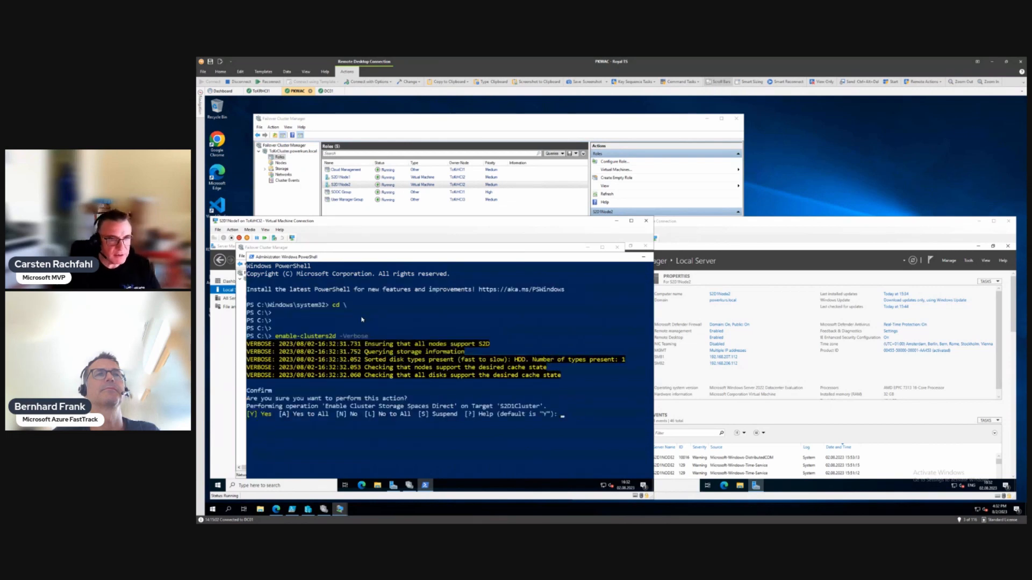
type("y")
key("Return")
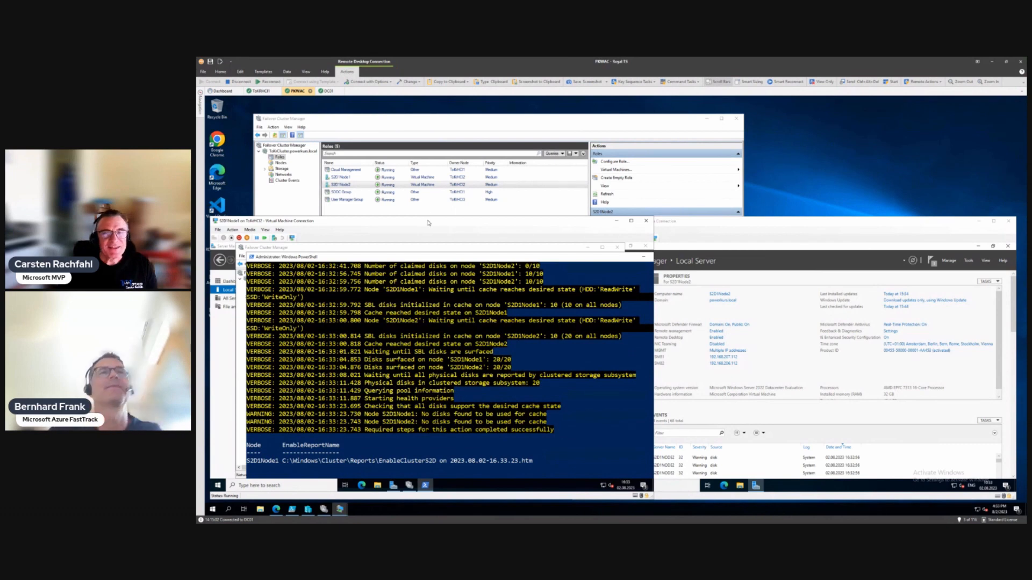
left_click_drag(428, 222, 431, 212)
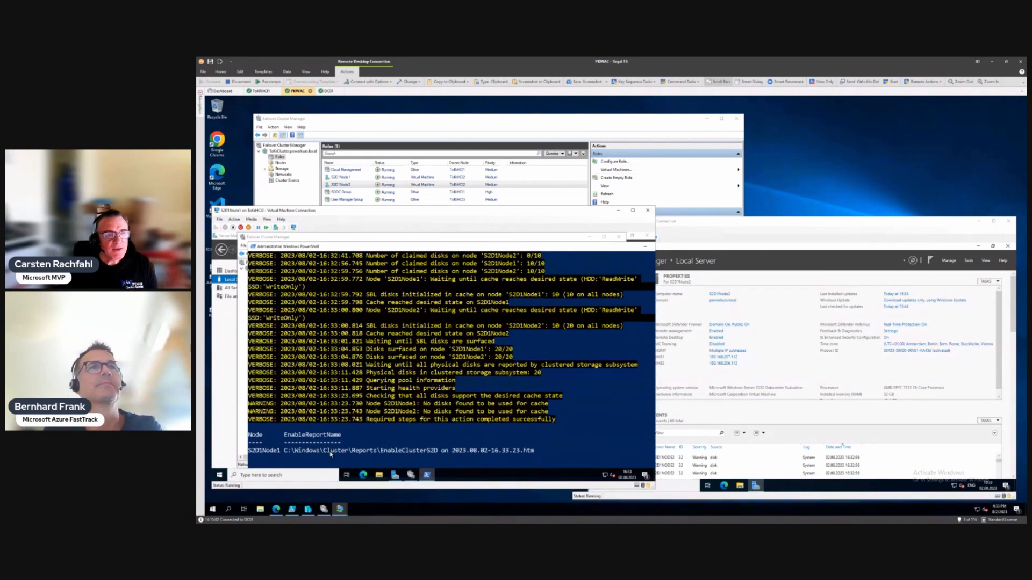
scroll(359, 430, "down", 2)
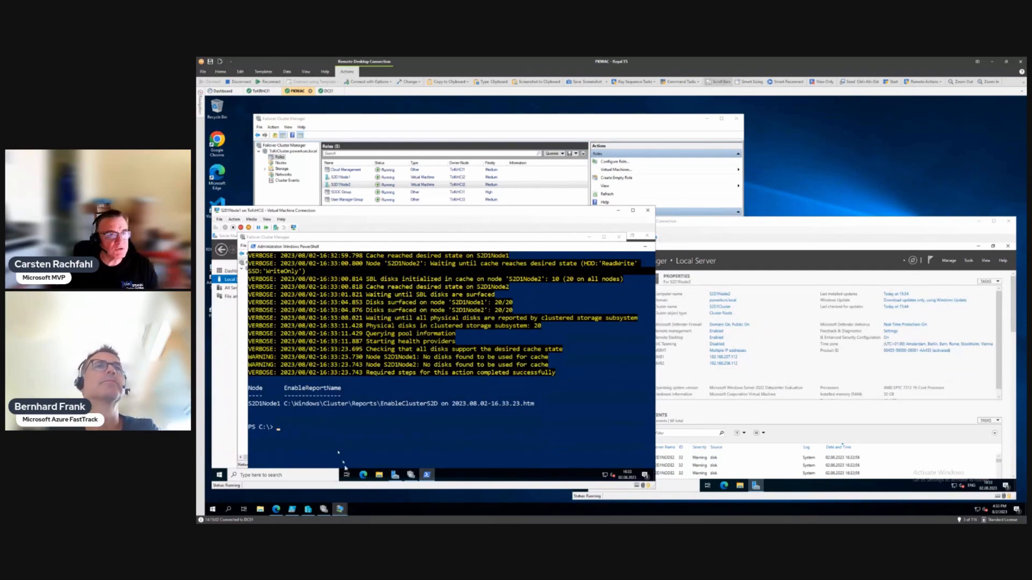
Step: Switch to Windows Admin Center and add the server cluster S2D1Cluster, including its servers and tagging the connections with the cluster name
left_click(276, 508)
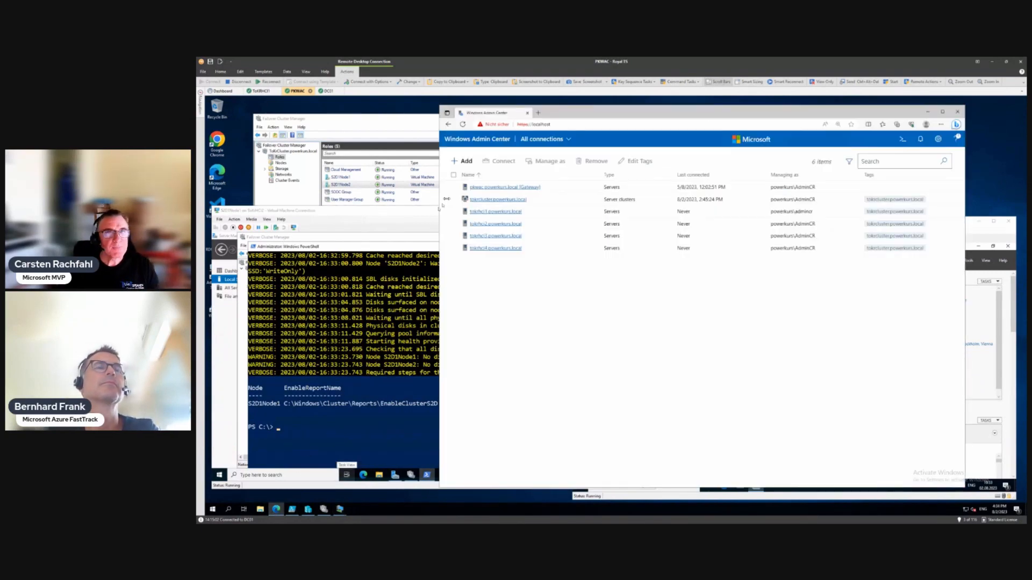
left_click_drag(574, 114, 500, 114)
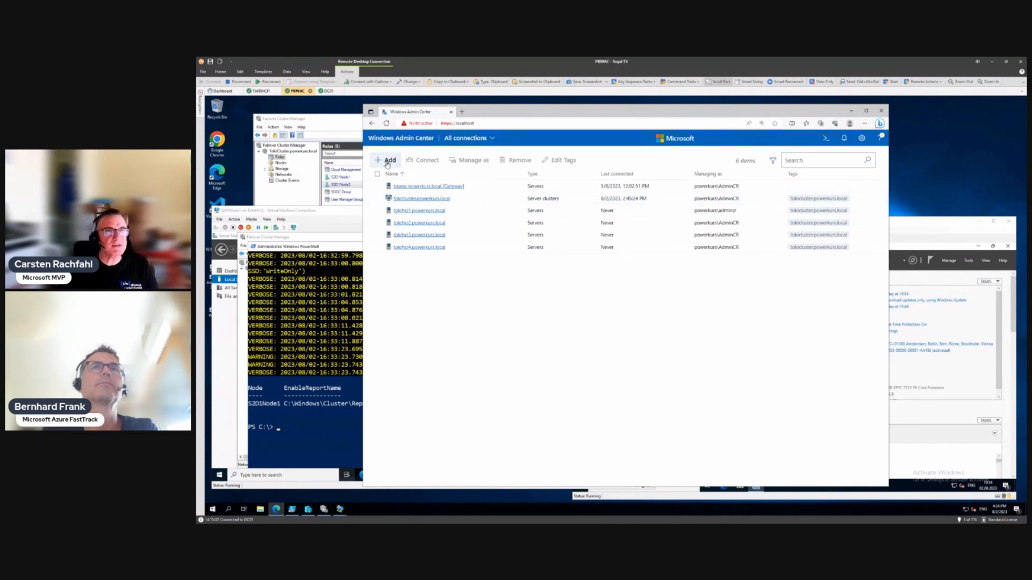
left_click(386, 160)
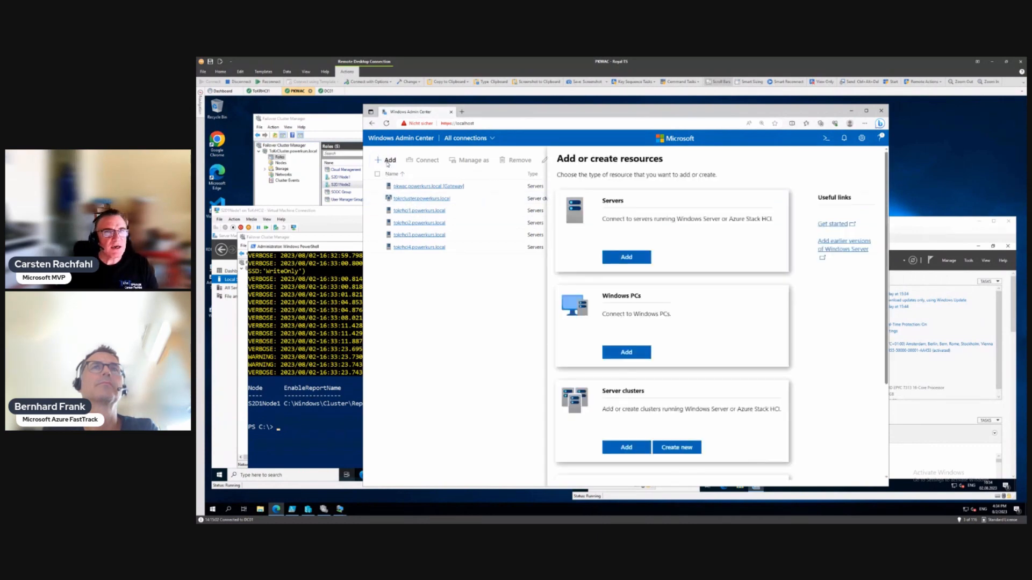
left_click(636, 453)
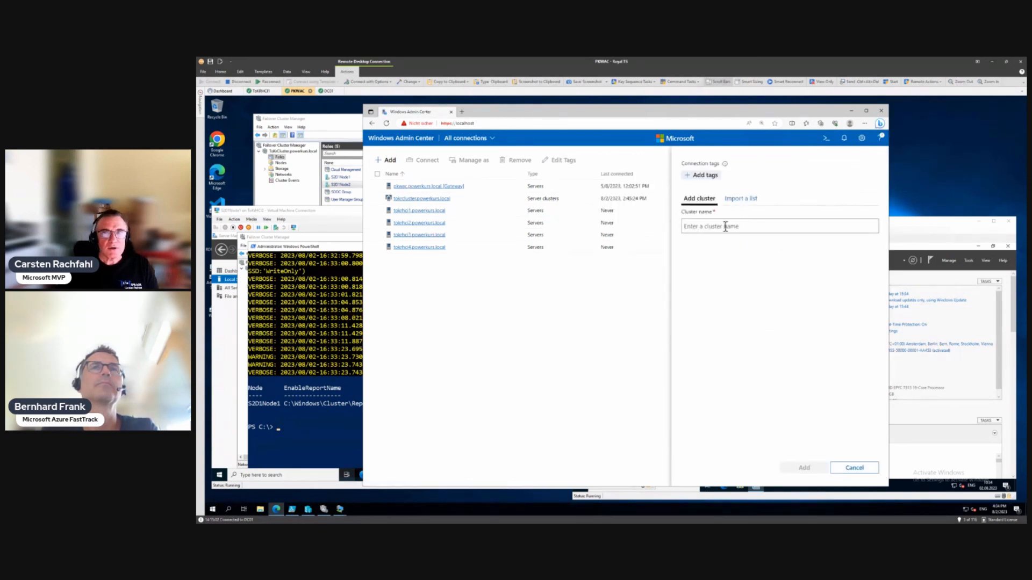
type("S2")
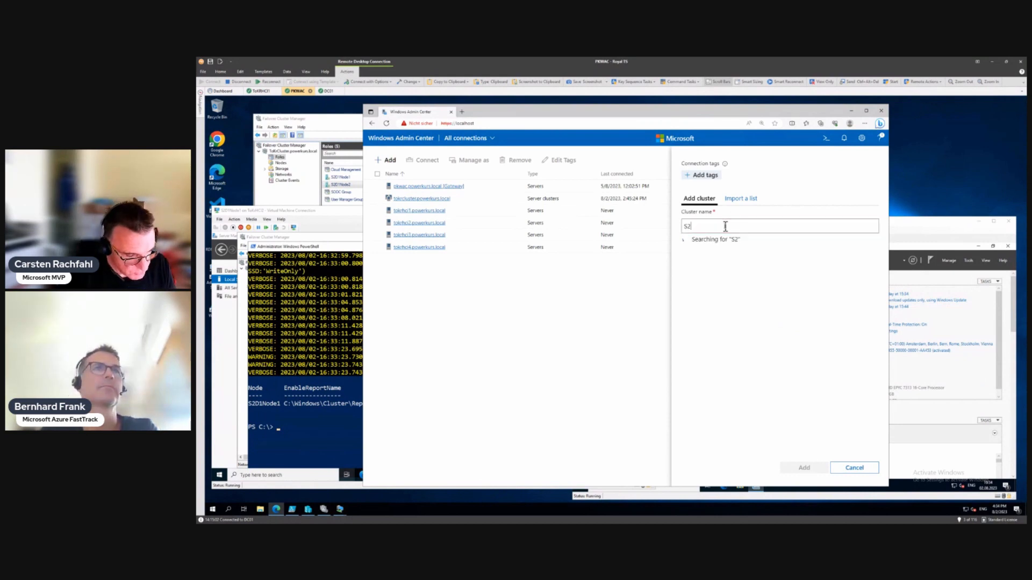
type("D1Clu")
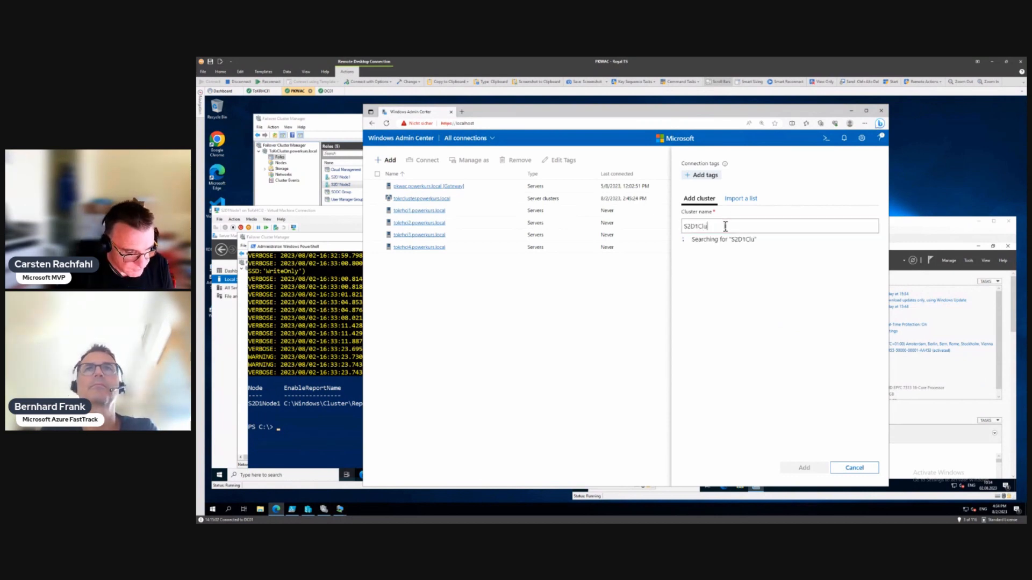
type("ster")
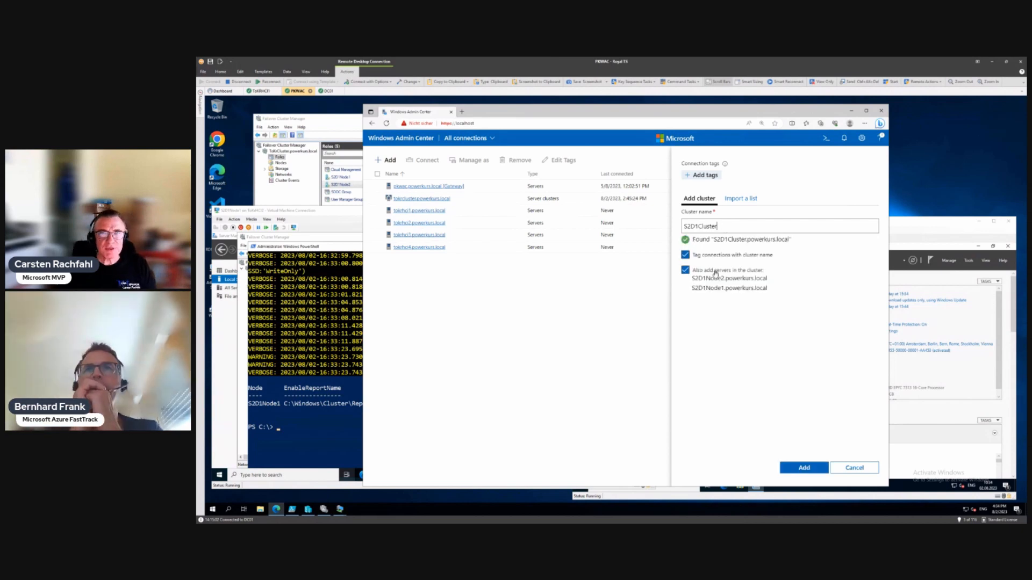
left_click(789, 468)
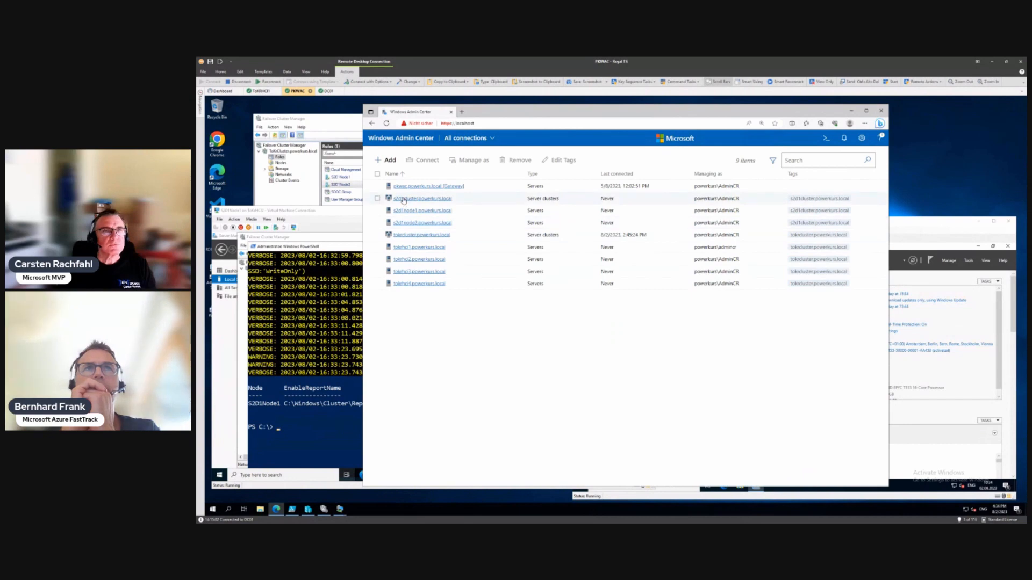
Step: Connect to s2d1cluster.powerkurs.local and examine its dashboard, available tools and cluster disks
left_click(403, 200)
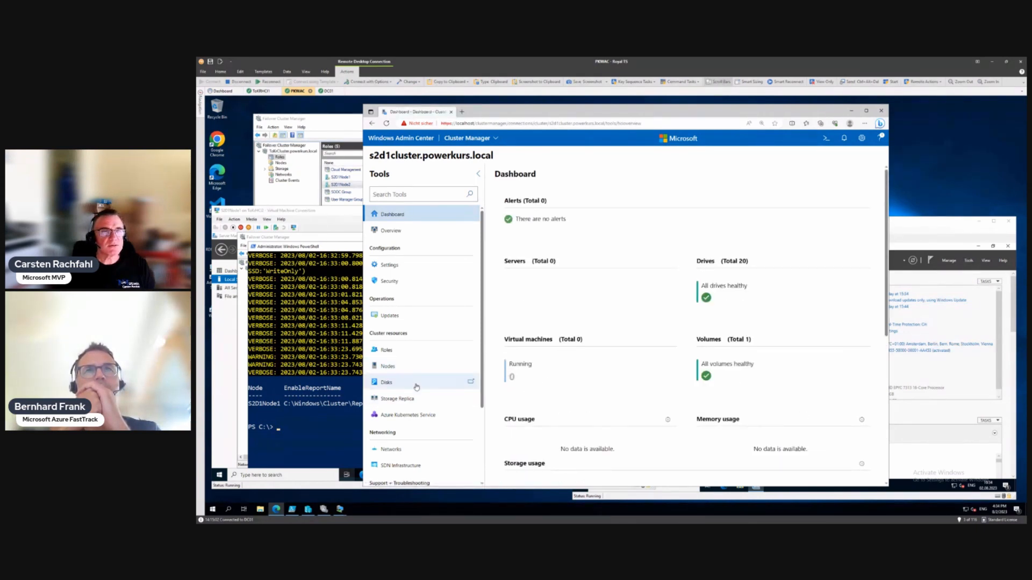
scroll(417, 386, "down", 3)
scroll(416, 386, "up", 3)
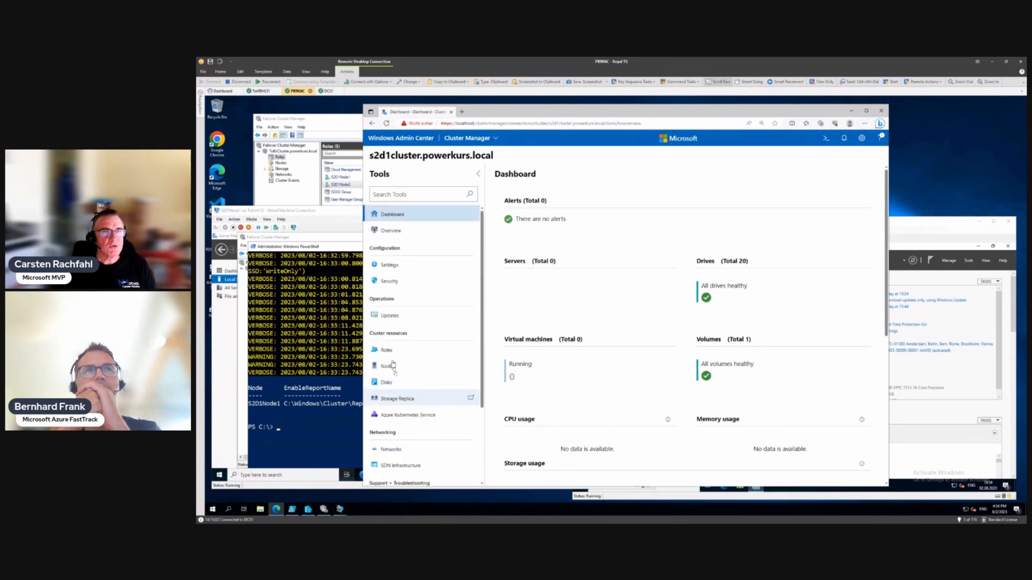
left_click(385, 385)
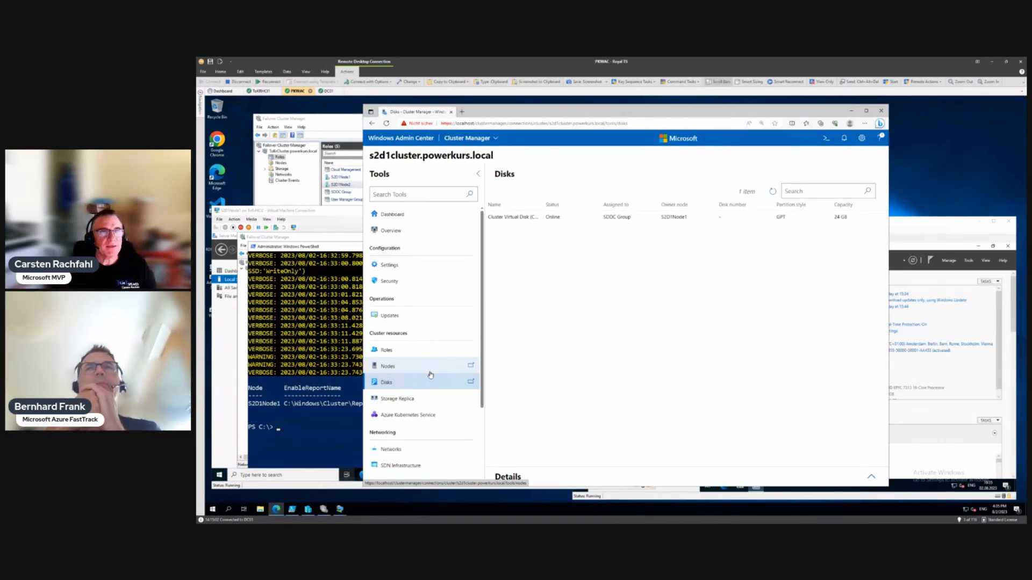
Step: Return to the connection overview, open the gateway's Extensions settings and look through the available extensions
left_click(388, 140)
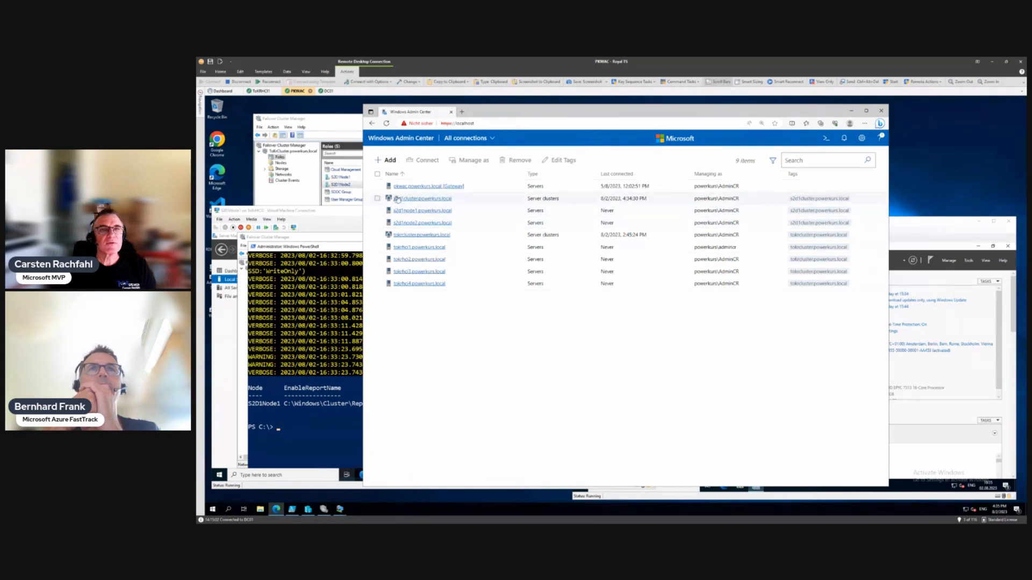
left_click(861, 139)
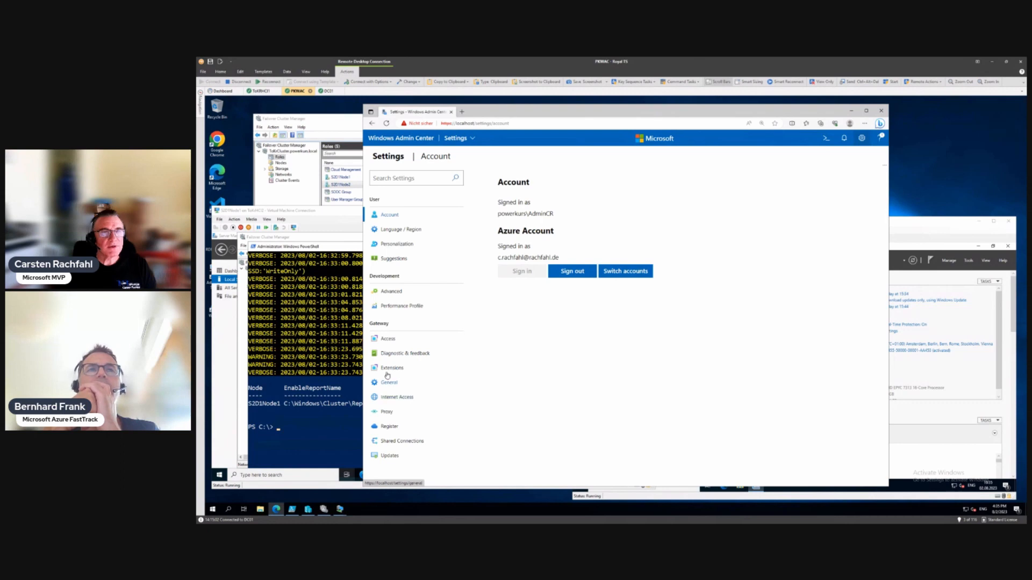
left_click(389, 368)
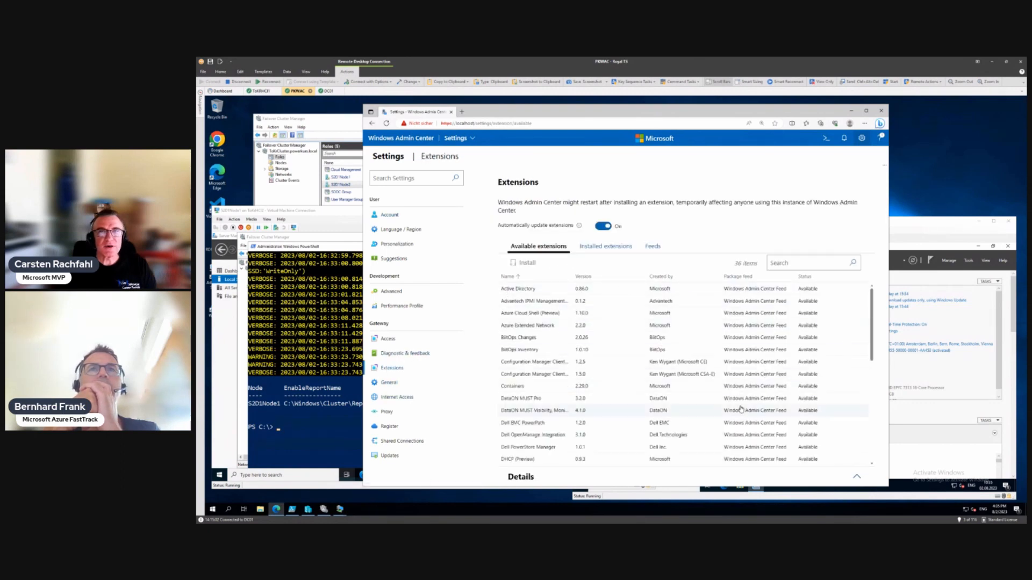
scroll(748, 384, "down", 5)
scroll(748, 384, "up", 5)
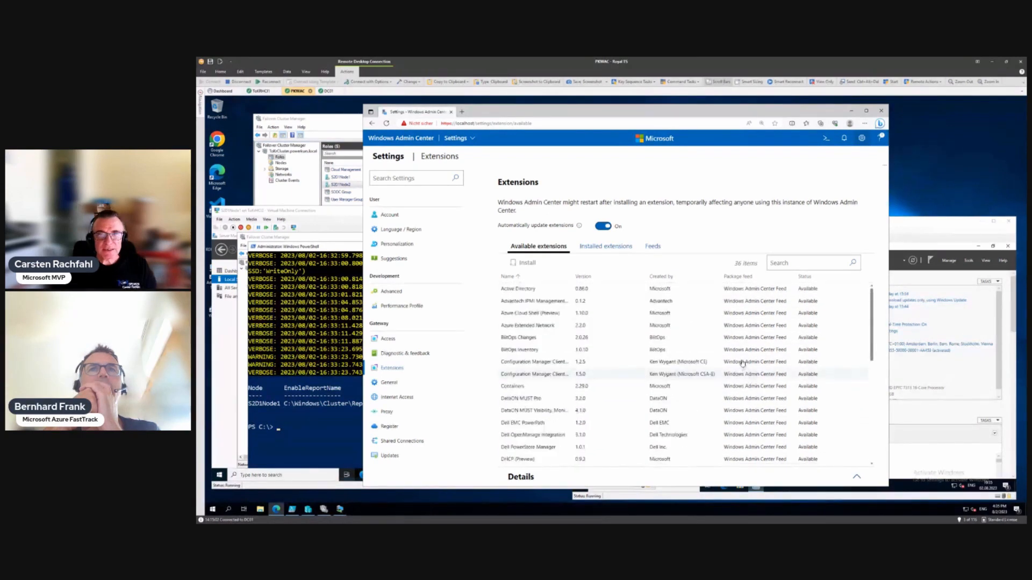